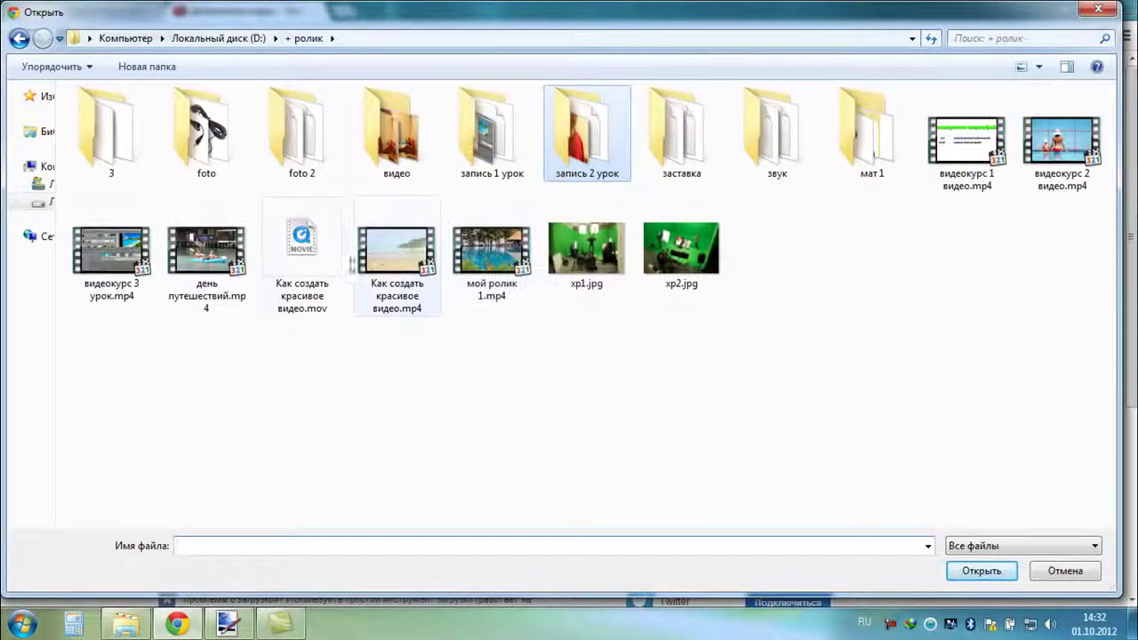
Upload the file день путешествий.mp4 and set the video's title to "День путешествий".
{"action": "double_click", "coordinate": [203, 250]}
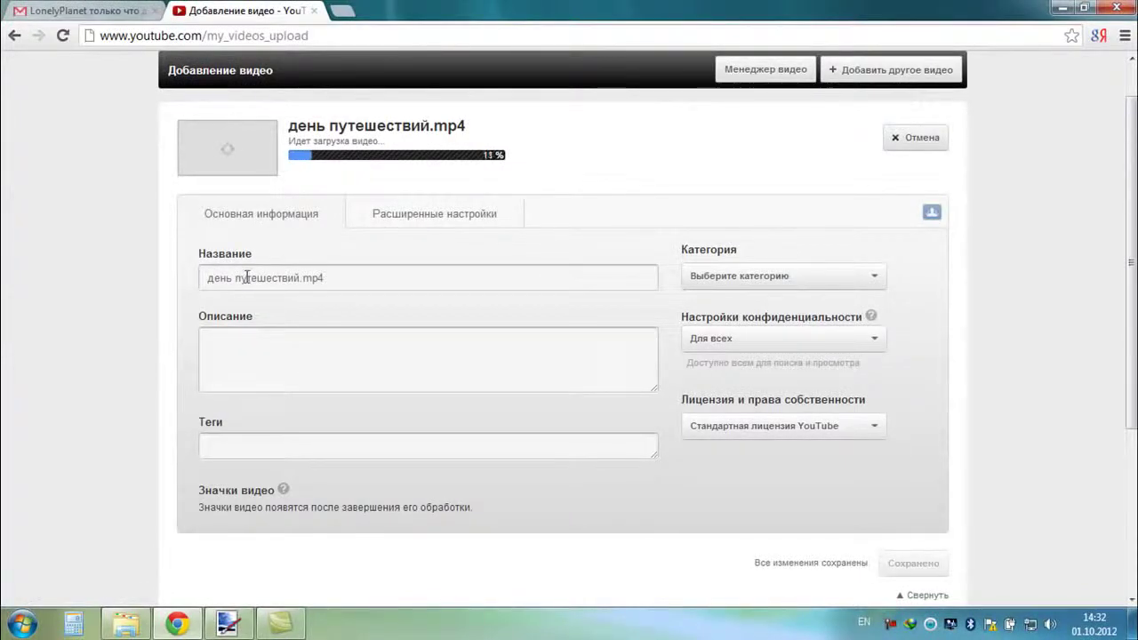
{"action": "left_click", "coordinate": [216, 278]}
{"action": "key", "text": "BackSpace"}
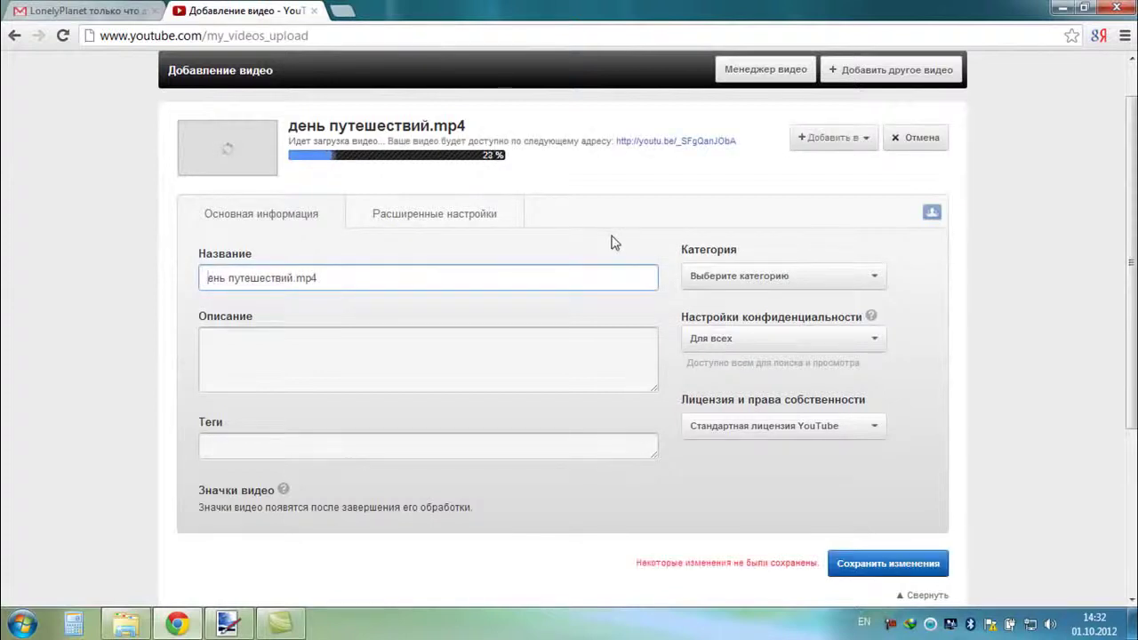
{"action": "key", "text": "alt+shift"}
{"action": "type", "text": "Д"}
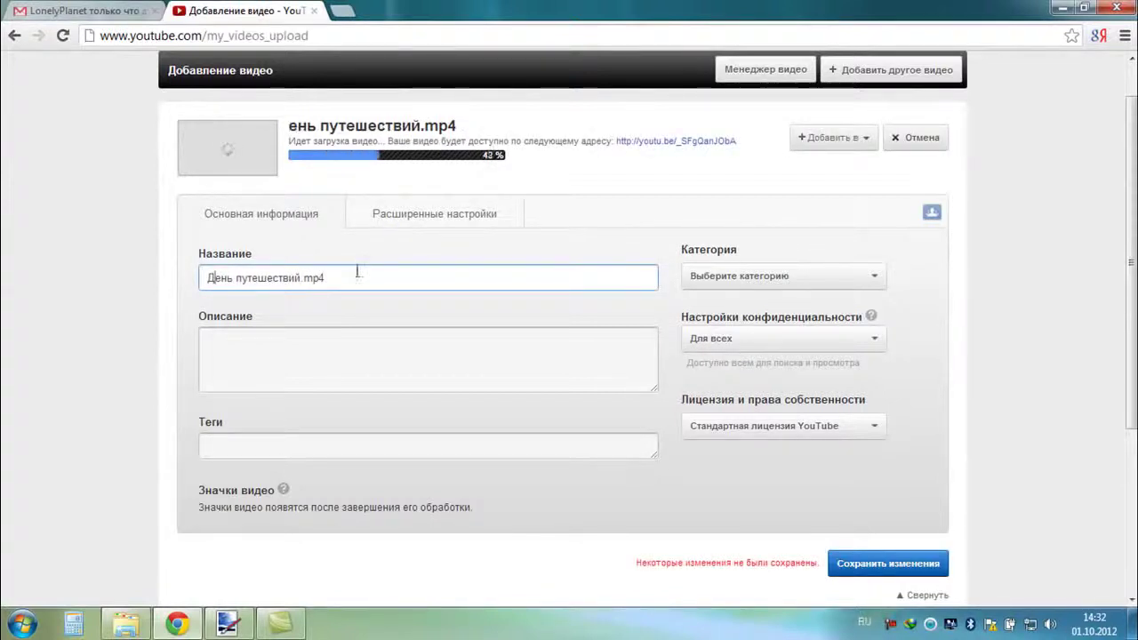
{"action": "left_click", "coordinate": [336, 282]}
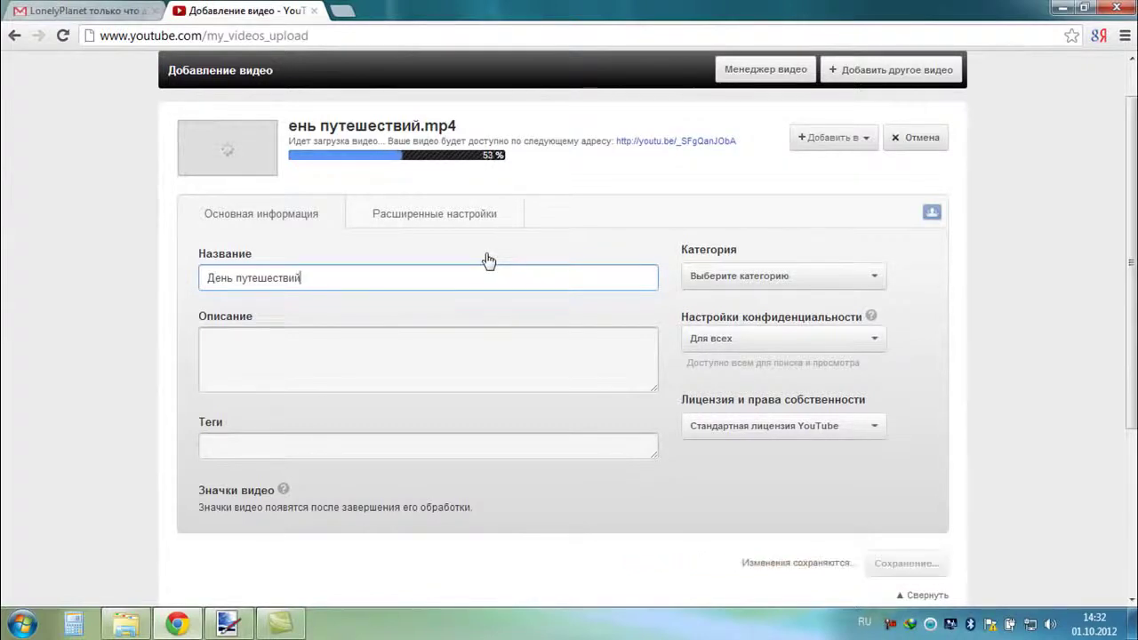
Fill in the description with the website address and "День путешествий - видео было снято на Бали и в Тайланде в 2012 году".
{"action": "left_click", "coordinate": [258, 344]}
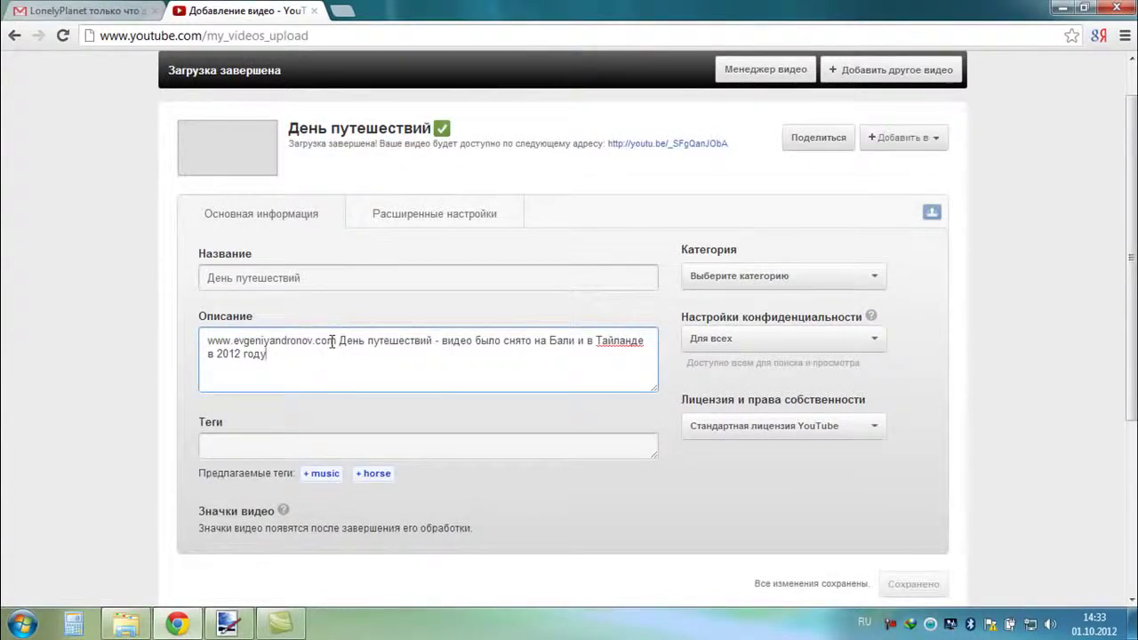
Add the tags "путешествие, Бали, Тайланд, самостоятельные путешествия, стиль жизни" and set the category to Путешествия и события.
{"action": "left_click", "coordinate": [233, 448]}
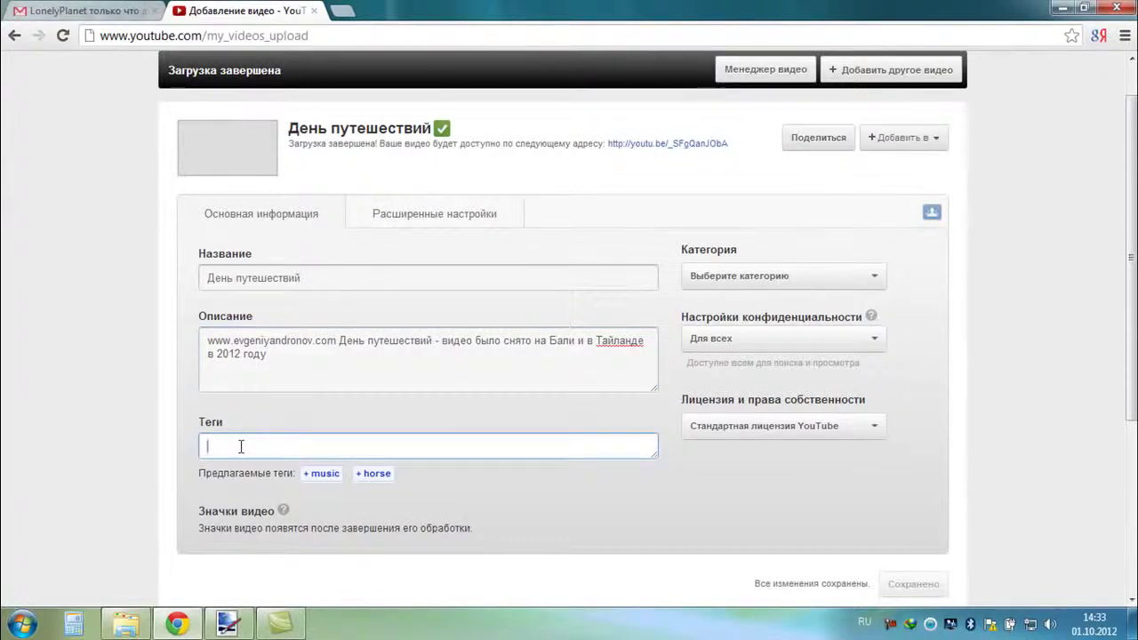
{"action": "type", "text": "mu"}
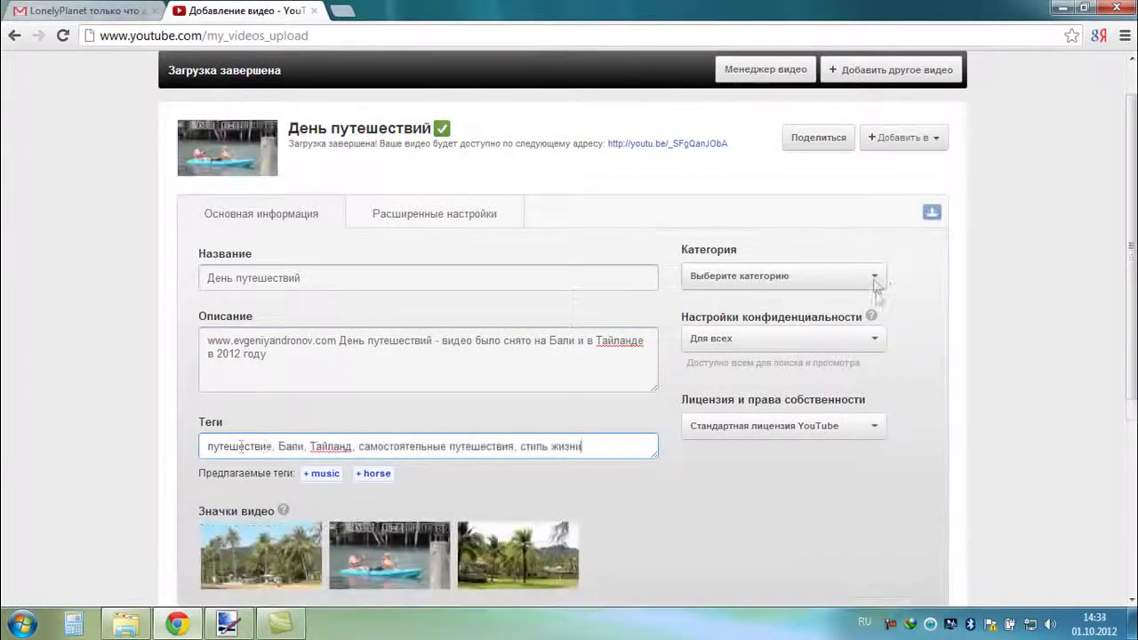
{"action": "left_click", "coordinate": [873, 278]}
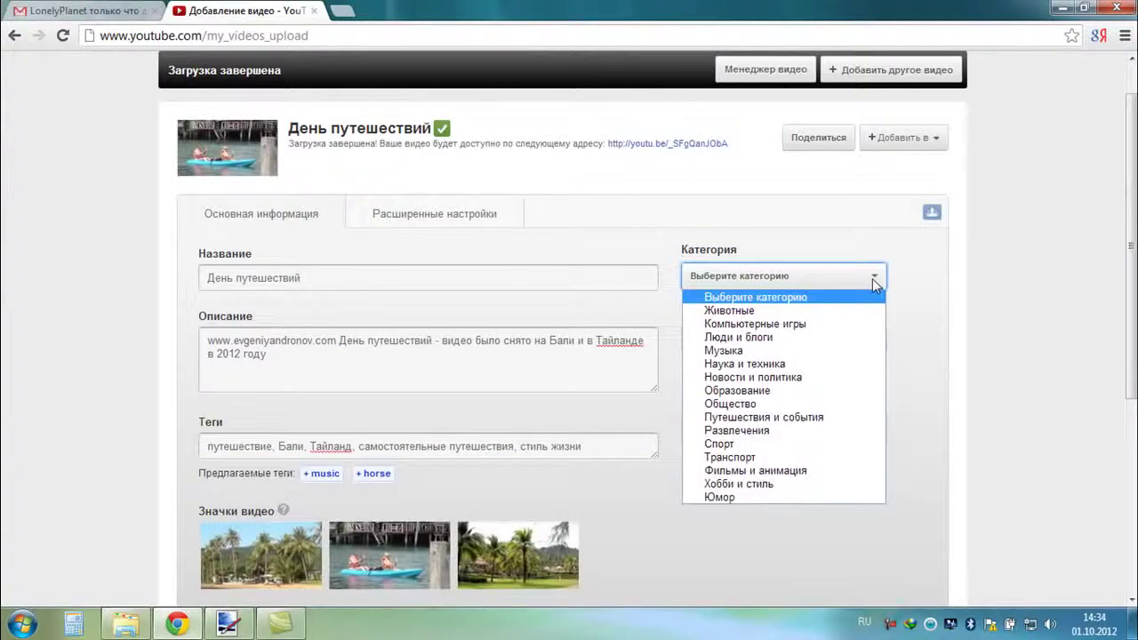
{"action": "left_click", "coordinate": [822, 418]}
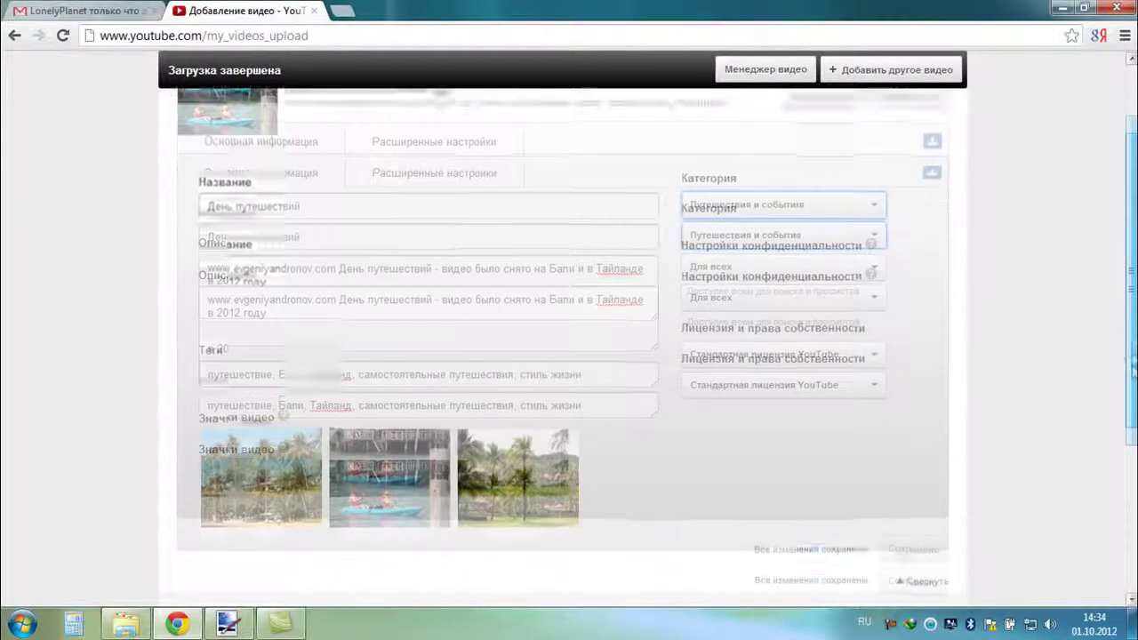
Make the third suggested image, with the palm trees on the lawn, the video's default thumbnail.
{"action": "scroll", "coordinate": [569, 463], "scroll_direction": "down", "scroll_amount": 1}
{"action": "mouse_move", "coordinate": [516, 482]}
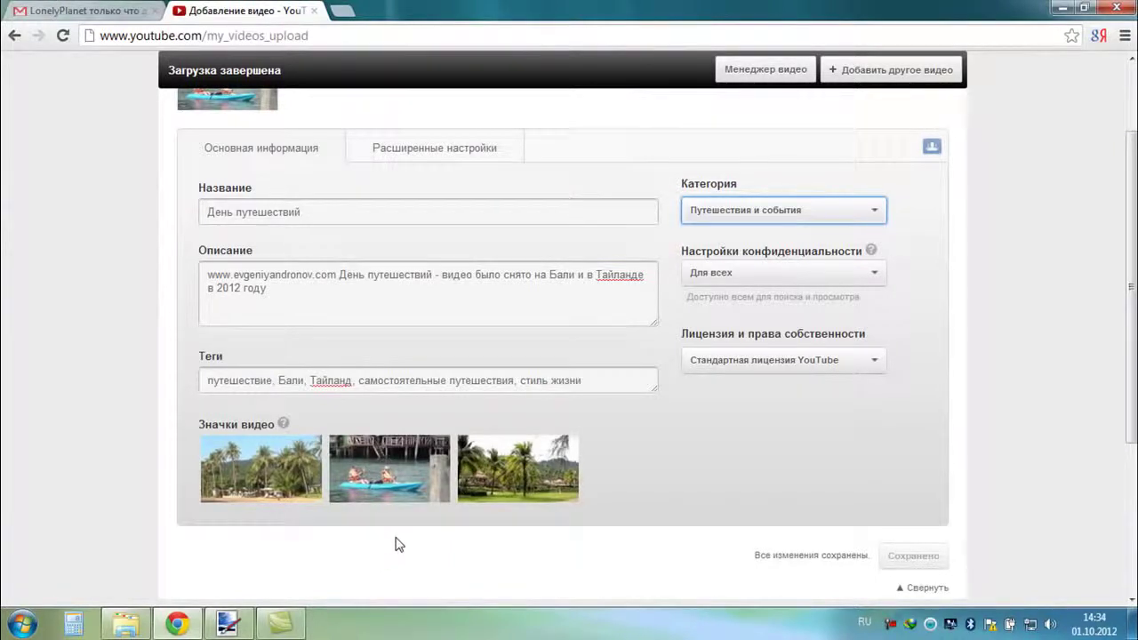
{"action": "left_click", "coordinate": [496, 485]}
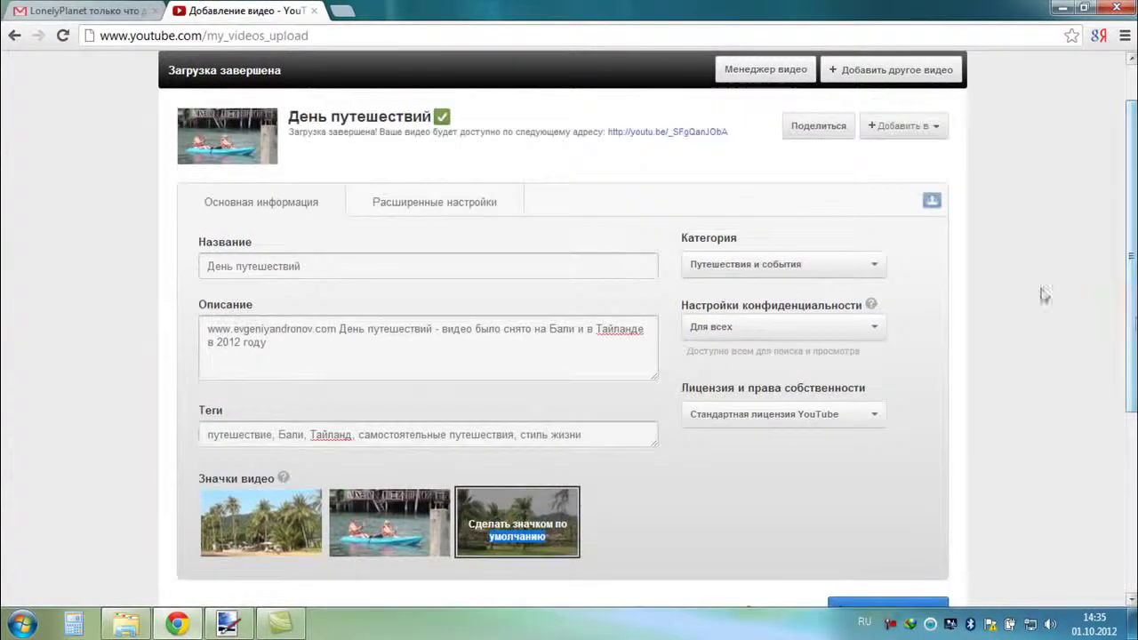
In the video's advanced settings, set allowed comments to Одобрено and turn off responses to the video.
{"action": "left_click", "coordinate": [440, 204]}
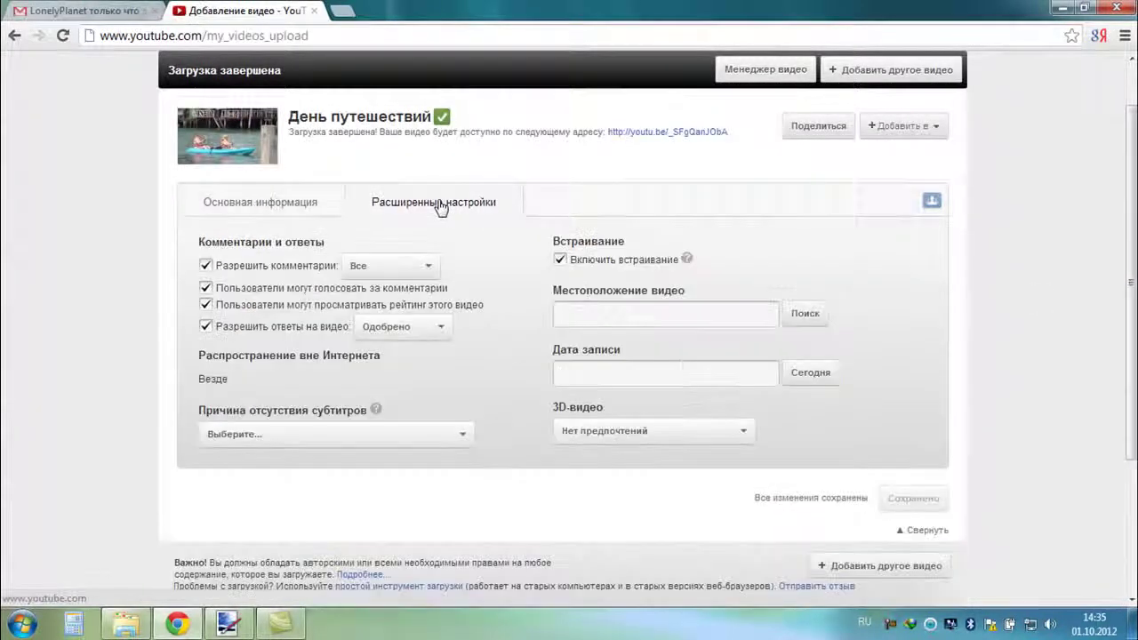
{"action": "left_click", "coordinate": [429, 267]}
{"action": "left_click", "coordinate": [413, 301]}
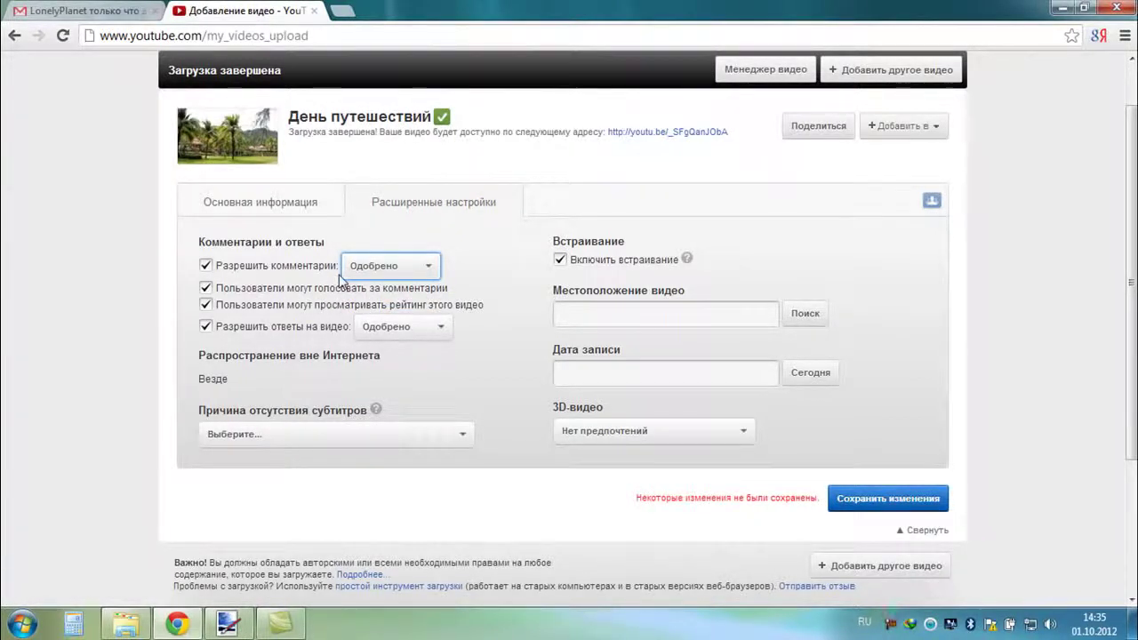
{"action": "left_click", "coordinate": [205, 327]}
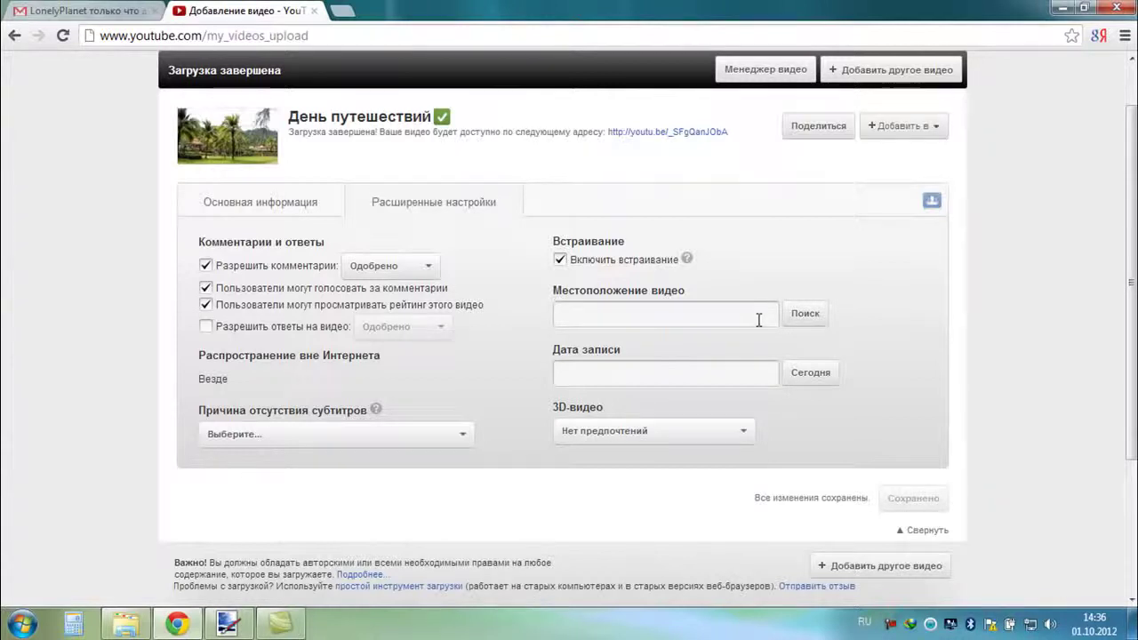
Set the video's recording date to today, 1 октября 2012 г., and save the changes.
{"action": "left_click", "coordinate": [804, 377]}
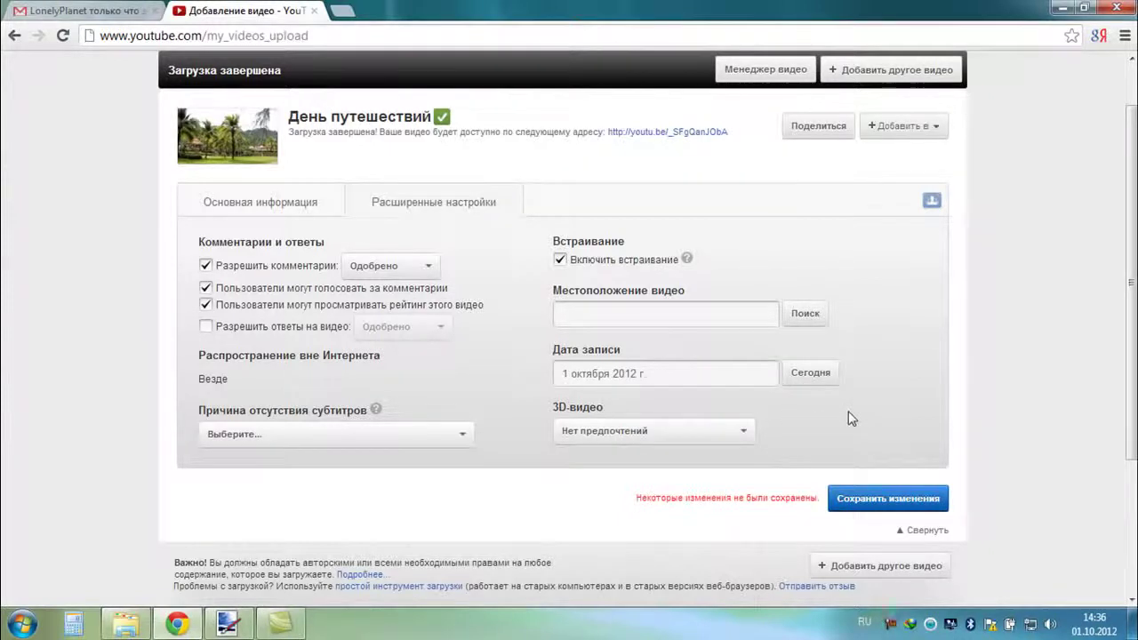
{"action": "left_click", "coordinate": [861, 498]}
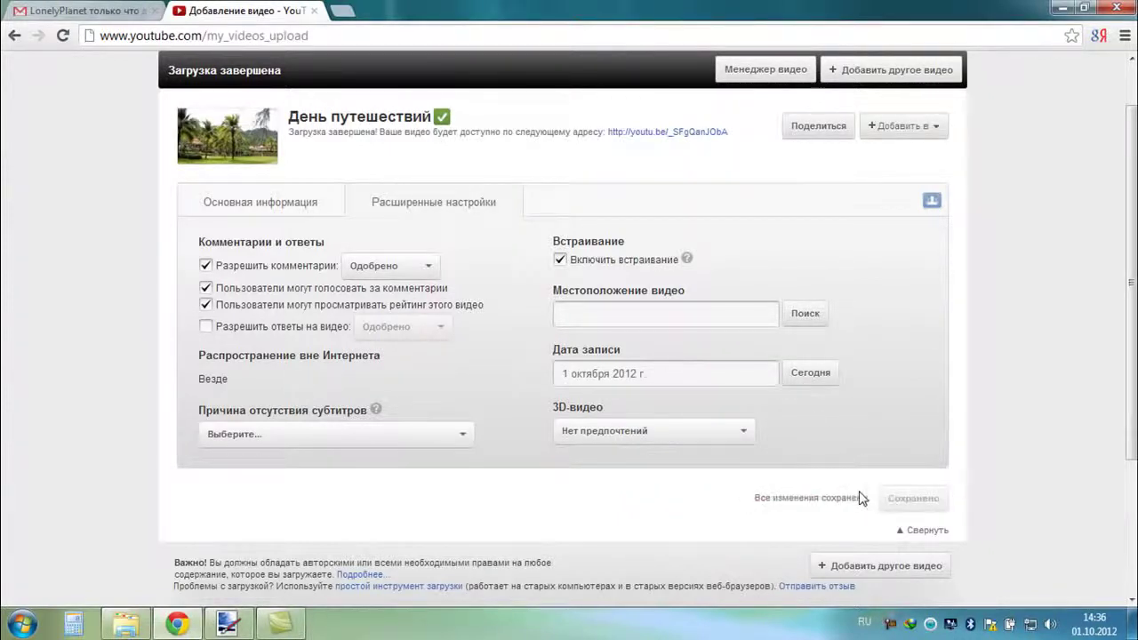
Return to the basic information, open the uploaded video from its link and switch its playback quality to HD.
{"action": "left_click", "coordinate": [255, 208]}
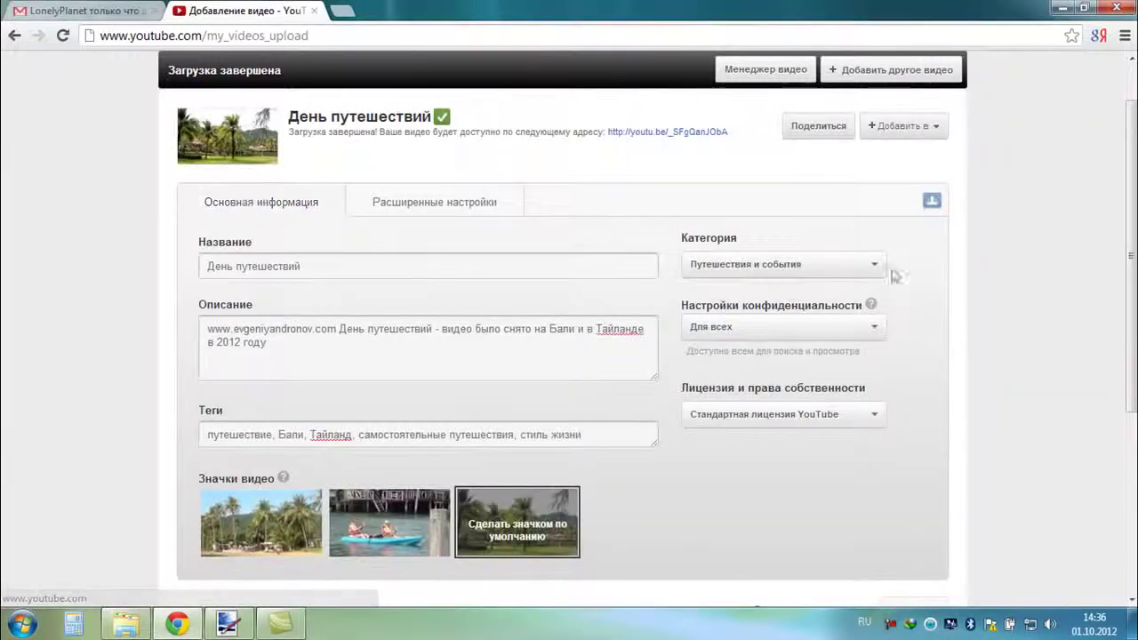
{"action": "mouse_move", "coordinate": [1131, 240]}
{"action": "left_mouse_down"}
{"action": "mouse_move", "coordinate": [1131, 272]}
{"action": "mouse_move", "coordinate": [1131, 253]}
{"action": "left_mouse_up"}
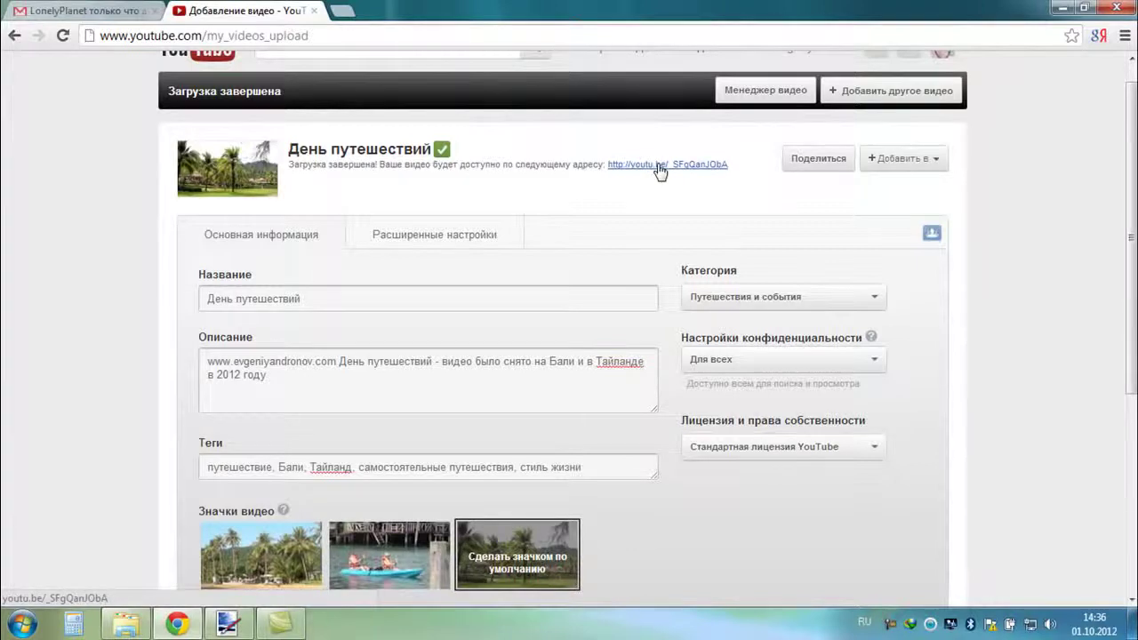
{"action": "left_click", "coordinate": [659, 165]}
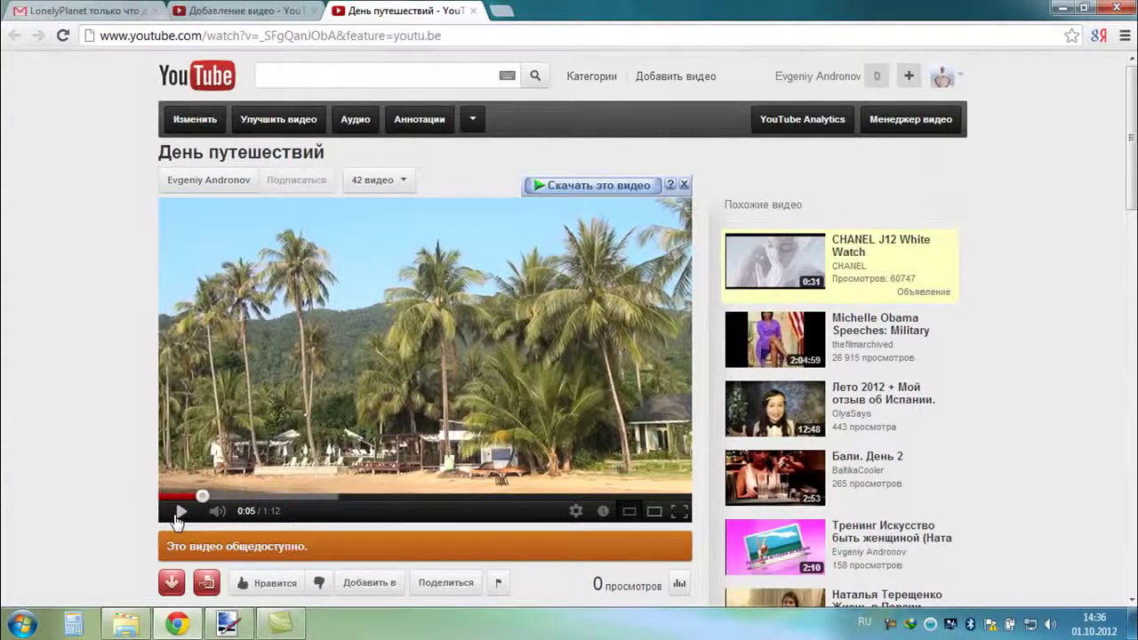
{"action": "left_click", "coordinate": [575, 514]}
{"action": "left_click", "coordinate": [558, 414]}
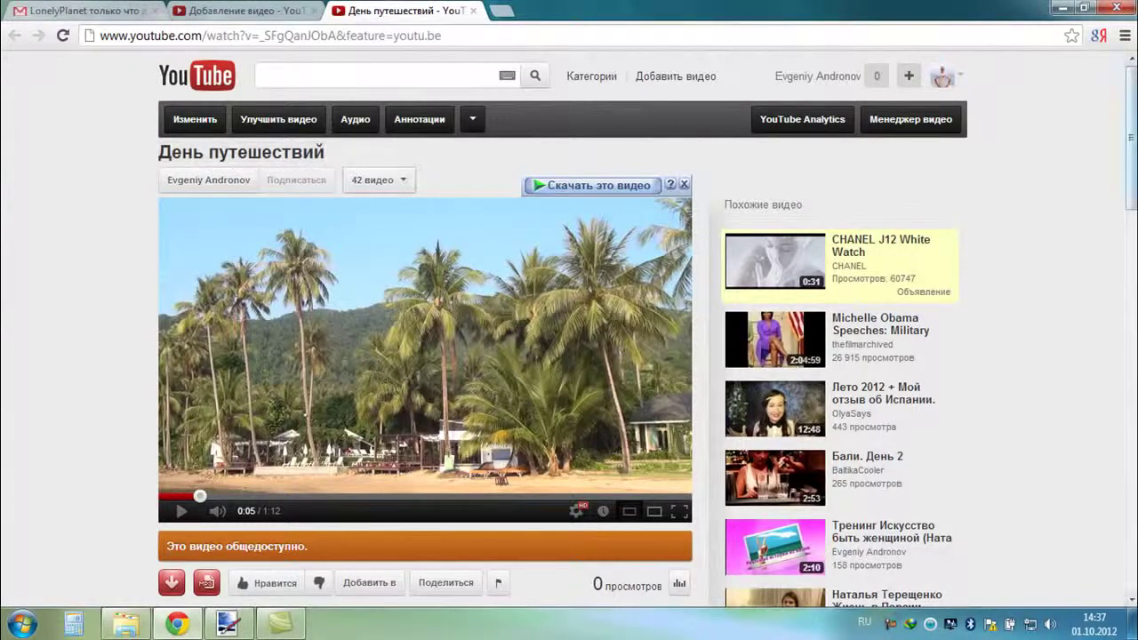
{"action": "scroll", "coordinate": [1135, 176], "scroll_direction": "down", "scroll_amount": 1}
{"action": "scroll", "coordinate": [1134, 176], "scroll_direction": "down", "scroll_amount": 2}
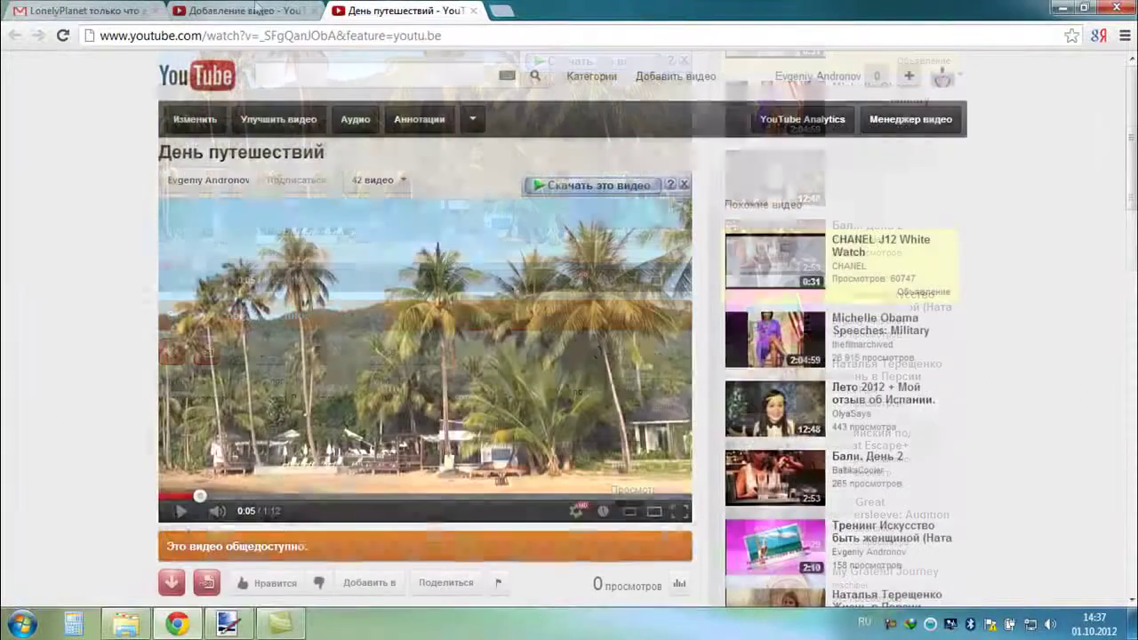
{"action": "left_click", "coordinate": [262, 18]}
{"action": "left_click_drag", "start_coordinate": [207, 362], "coordinate": [238, 363]}
{"action": "type", "text": "http://evgeniyandronov.com День путешествий - видео было снято на Бали и в Тайланде"}
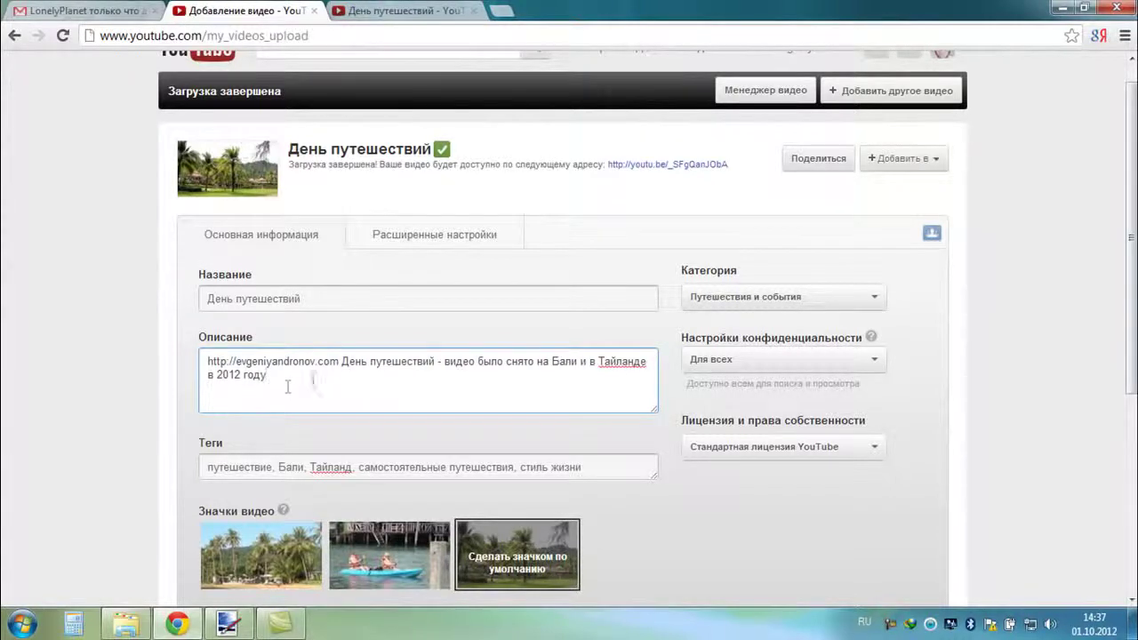
{"action": "scroll", "coordinate": [551, 431], "scroll_direction": "down", "scroll_amount": 2}
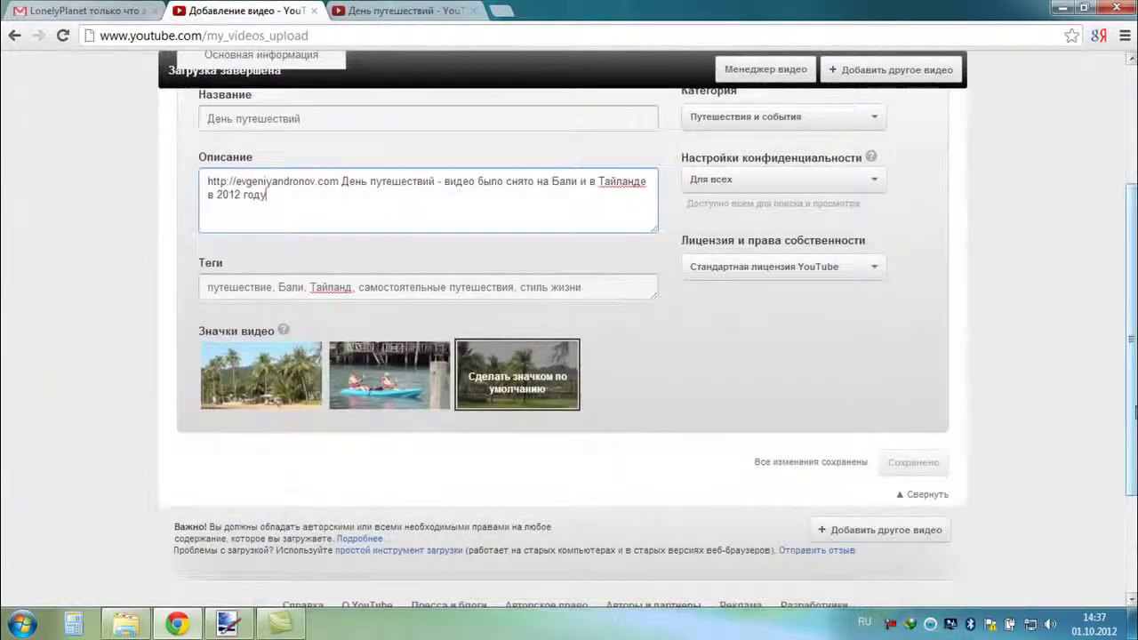
{"action": "scroll", "coordinate": [1134, 409], "scroll_direction": "up", "scroll_amount": 3}
Close the outdated video page, reopen the video from its link and pause playback to check the description.
{"action": "left_click", "coordinate": [456, 12]}
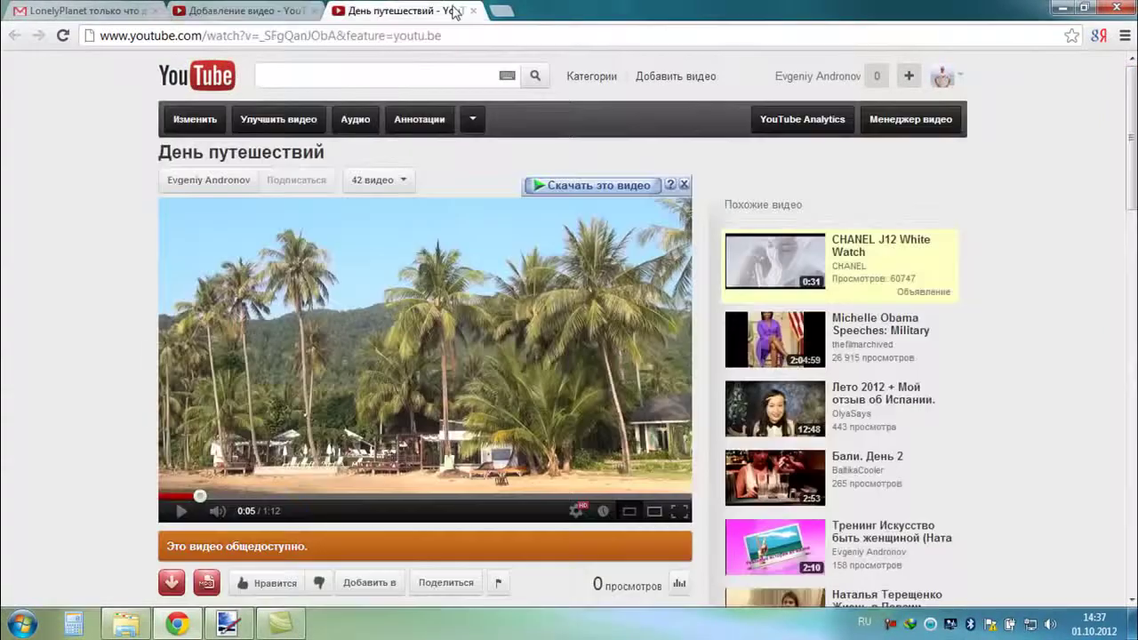
{"action": "left_click", "coordinate": [472, 11]}
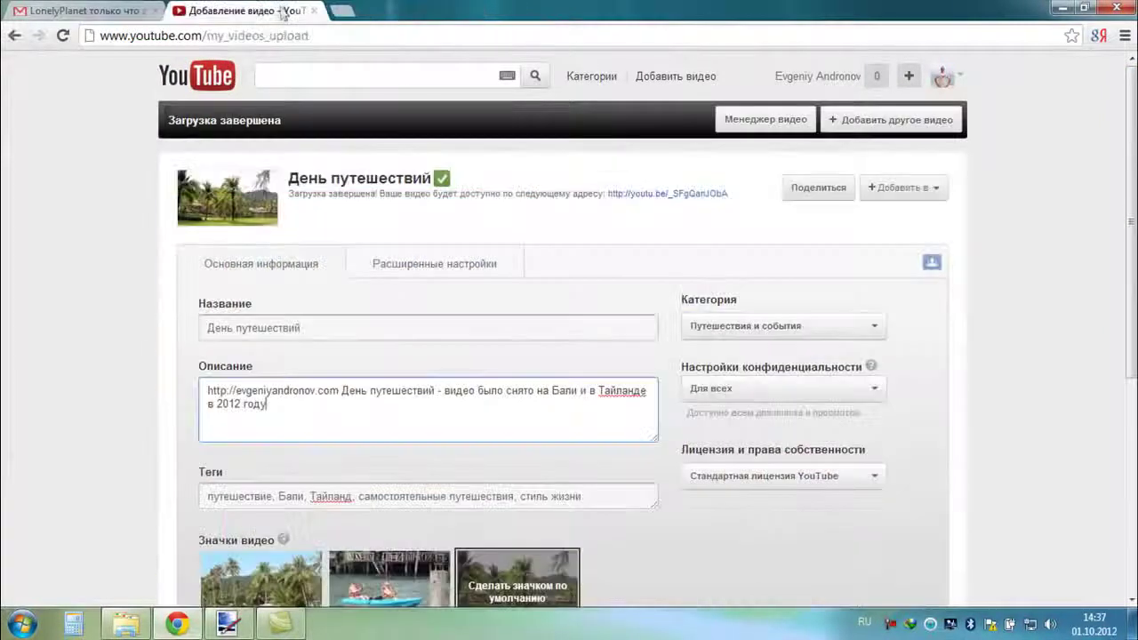
{"action": "left_click", "coordinate": [671, 195]}
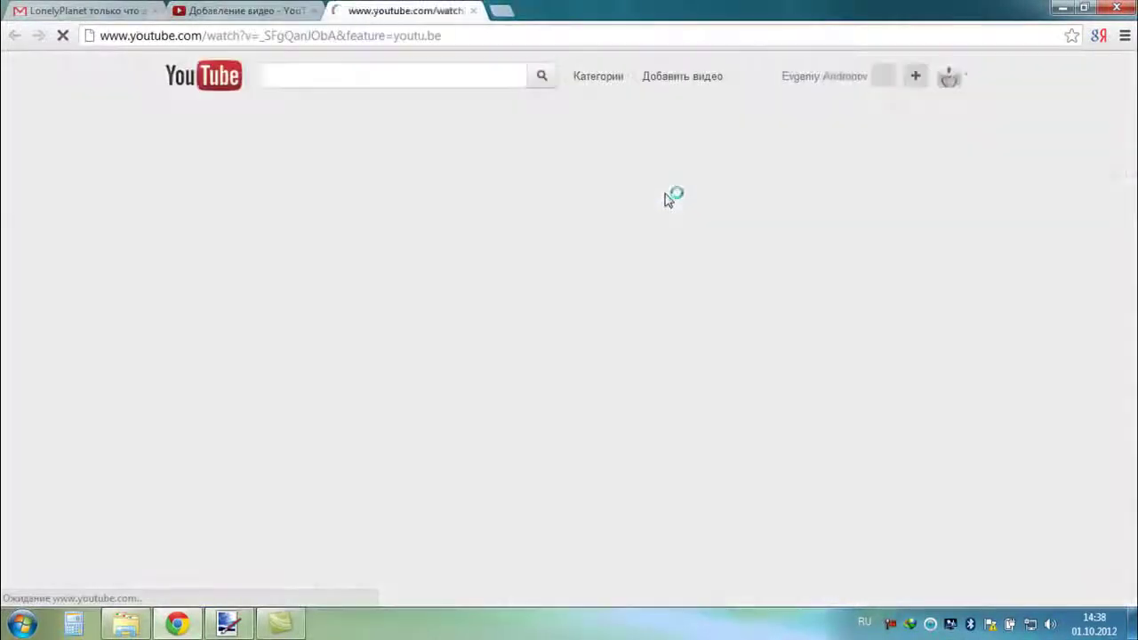
{"action": "left_click_drag", "start_coordinate": [1134, 127], "coordinate": [1133, 169]}
{"action": "left_click", "coordinate": [175, 390]}
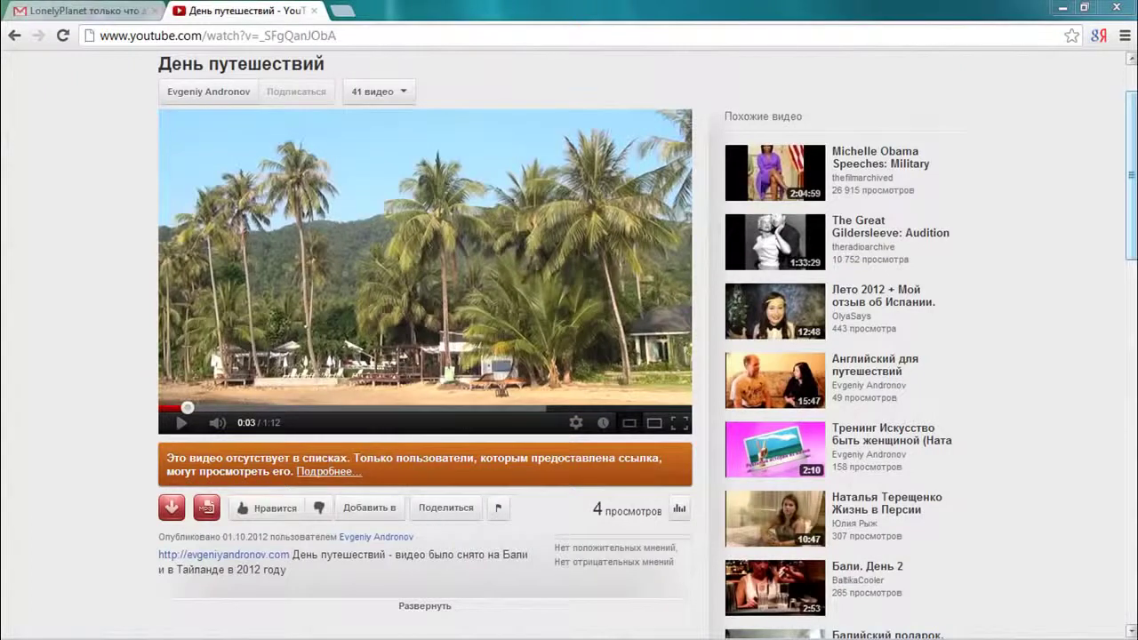
Open the information and settings of "День путешествий" from the video manager.
{"action": "scroll", "coordinate": [261, 484], "scroll_direction": "down", "scroll_amount": 2}
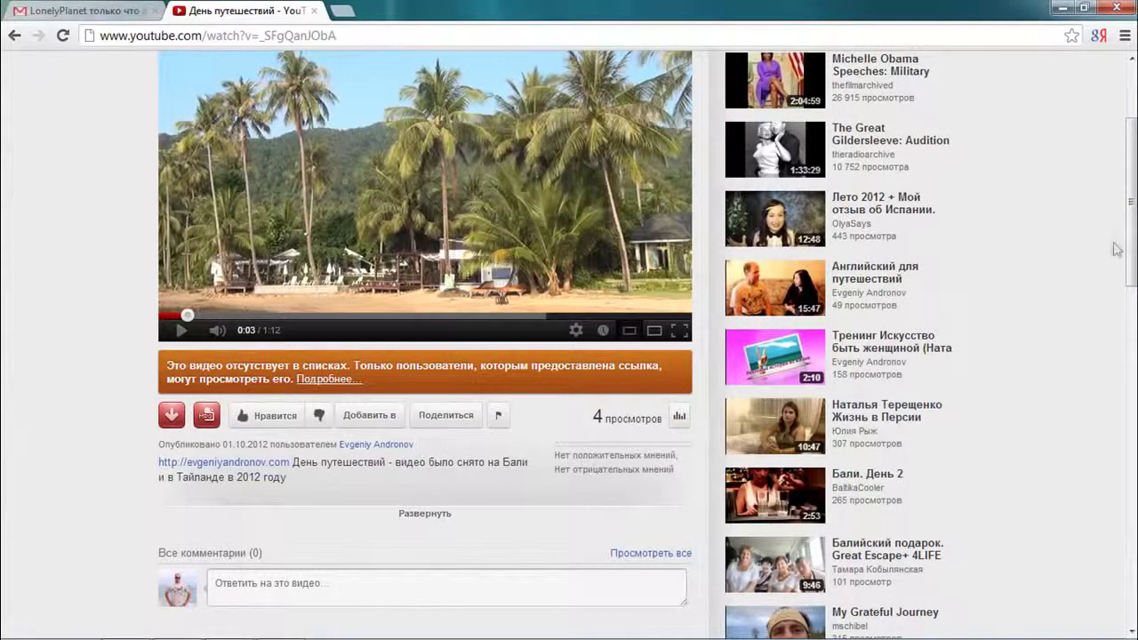
{"action": "left_click_drag", "start_coordinate": [1132, 236], "coordinate": [1135, 176]}
{"action": "left_click", "coordinate": [959, 78]}
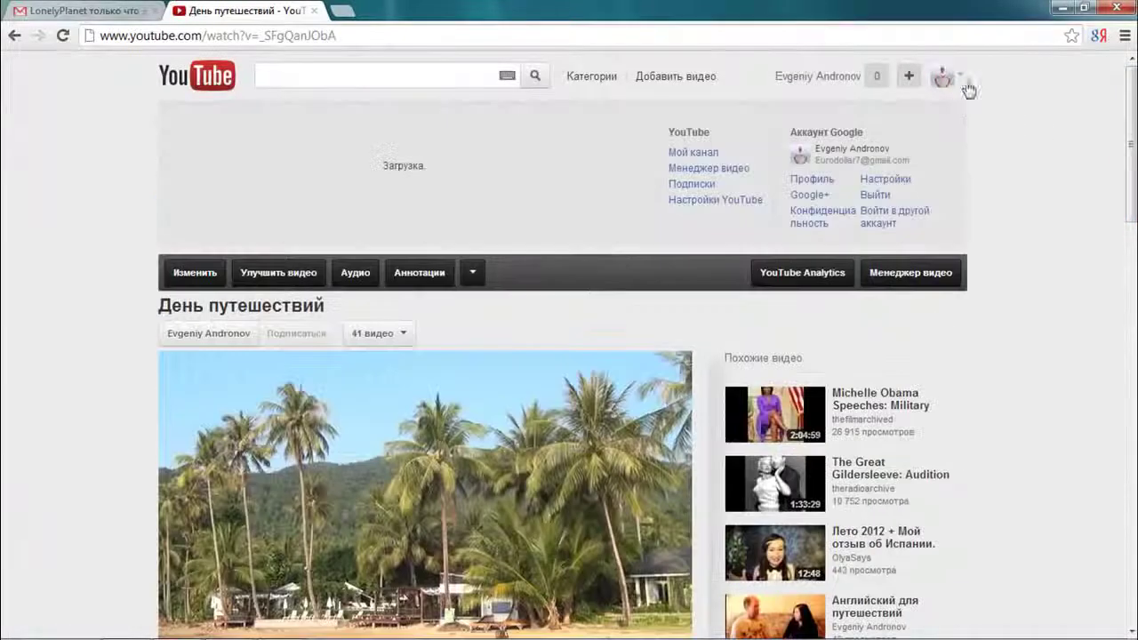
{"action": "left_click", "coordinate": [709, 170]}
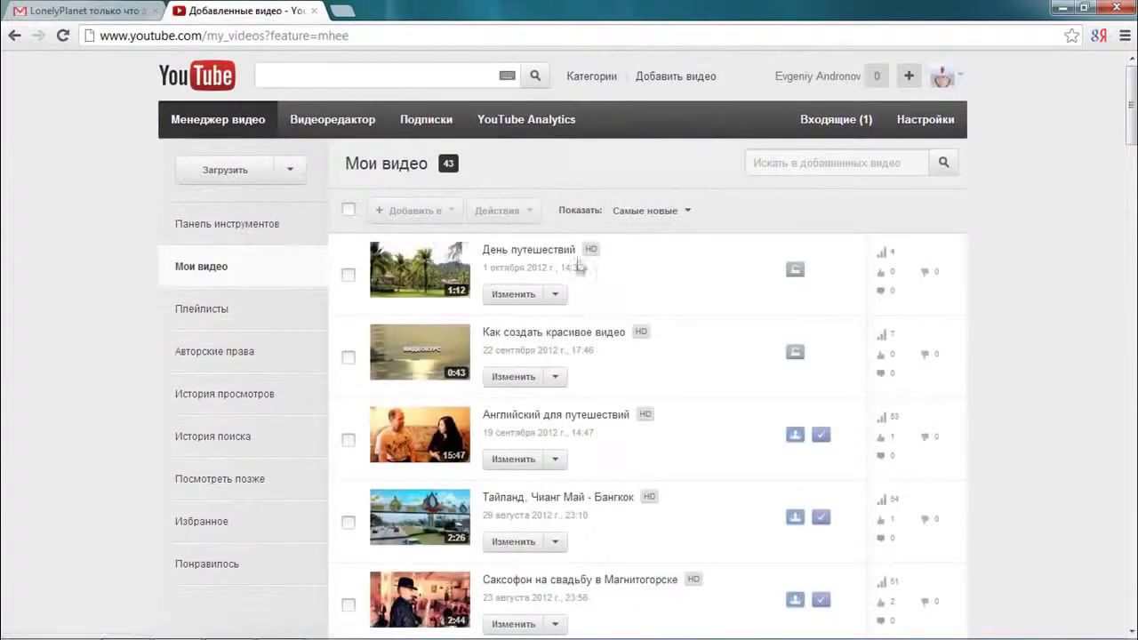
{"action": "left_click", "coordinate": [557, 295]}
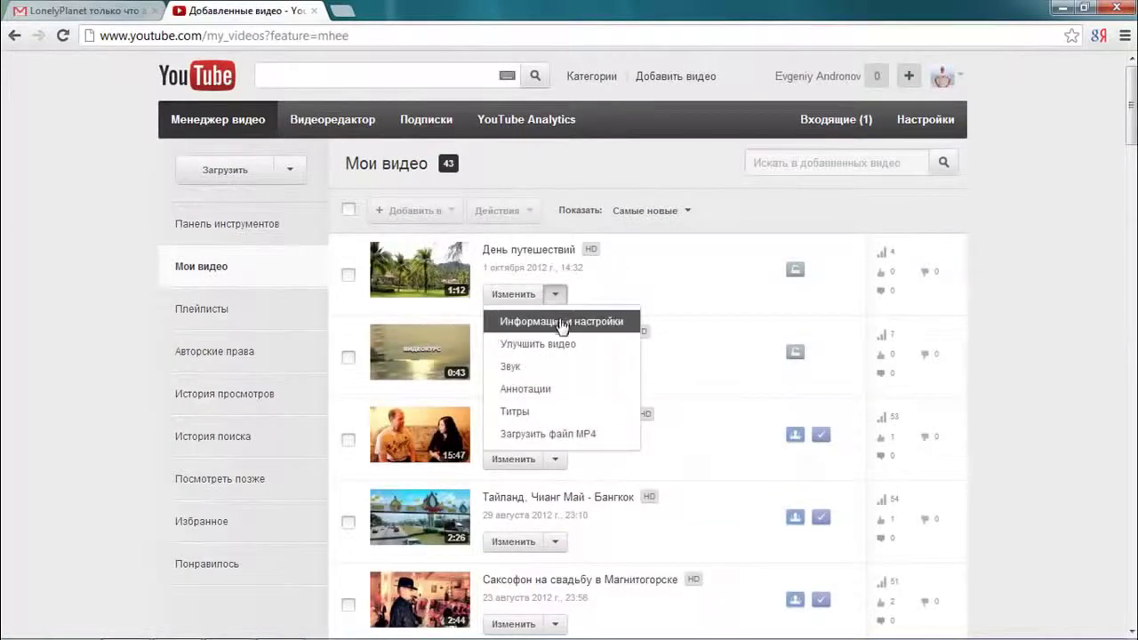
{"action": "left_click", "coordinate": [562, 324]}
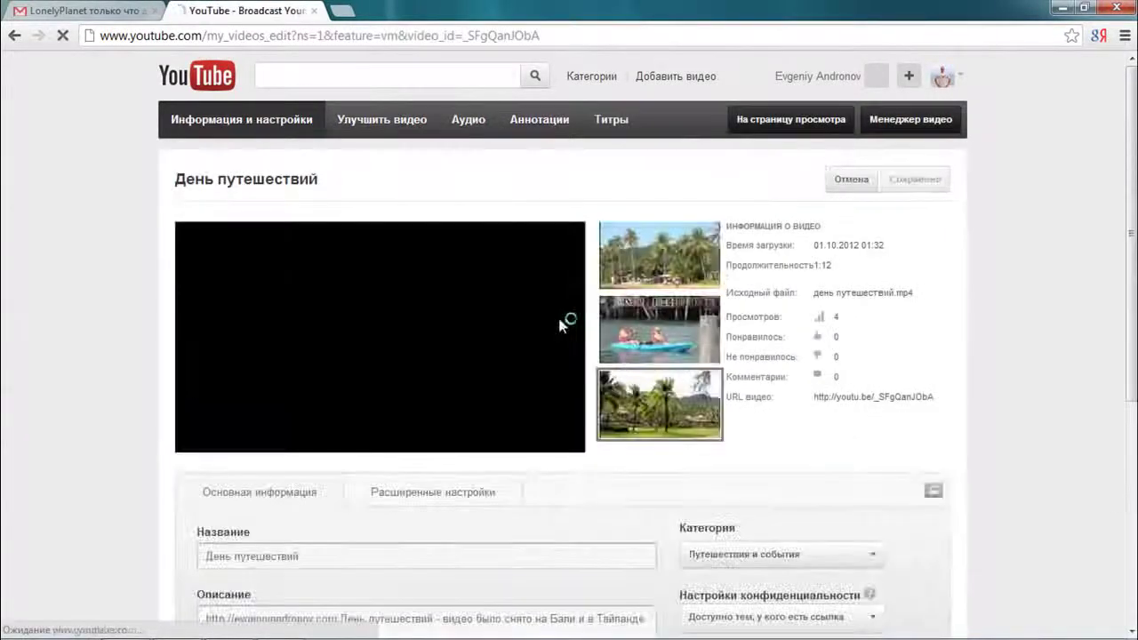
Add the timestamp line "0:17 река на острове Ко Чанг" below the existing description text, using the video preview to find the moment.
{"action": "scroll", "coordinate": [1107, 226], "scroll_direction": "down", "scroll_amount": 3}
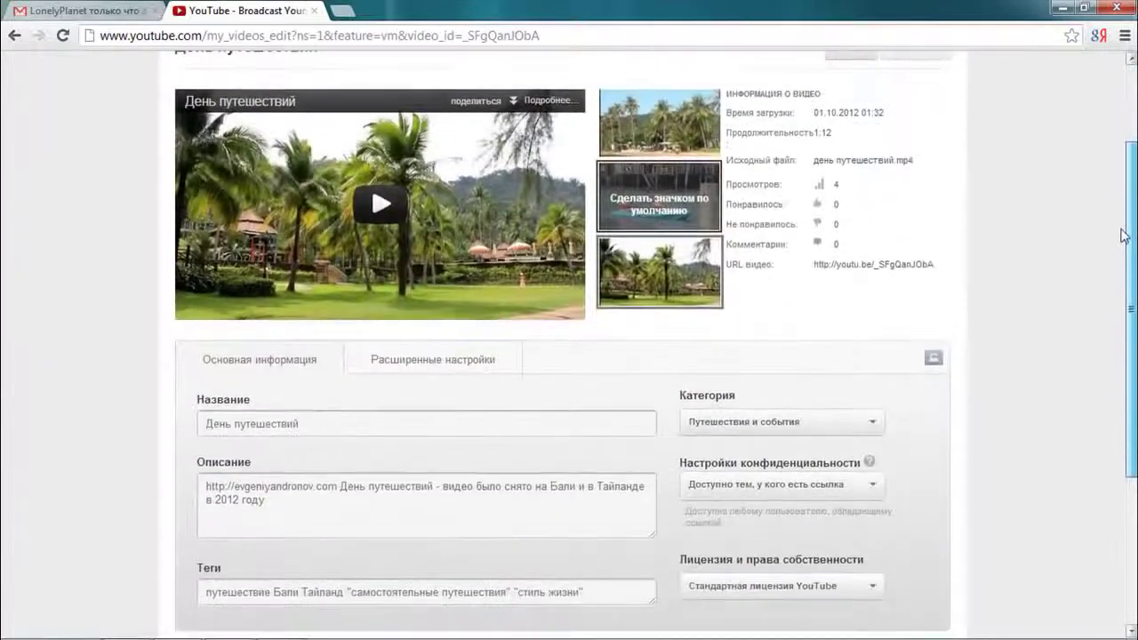
{"action": "scroll", "coordinate": [1119, 241], "scroll_direction": "down", "scroll_amount": 1}
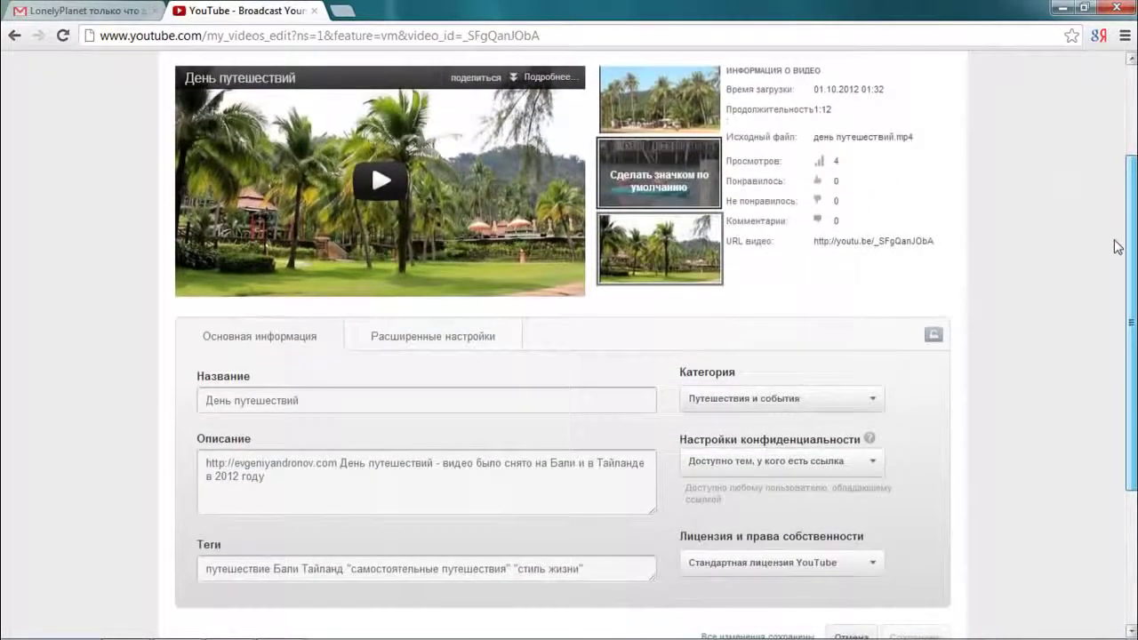
{"action": "left_click", "coordinate": [274, 485]}
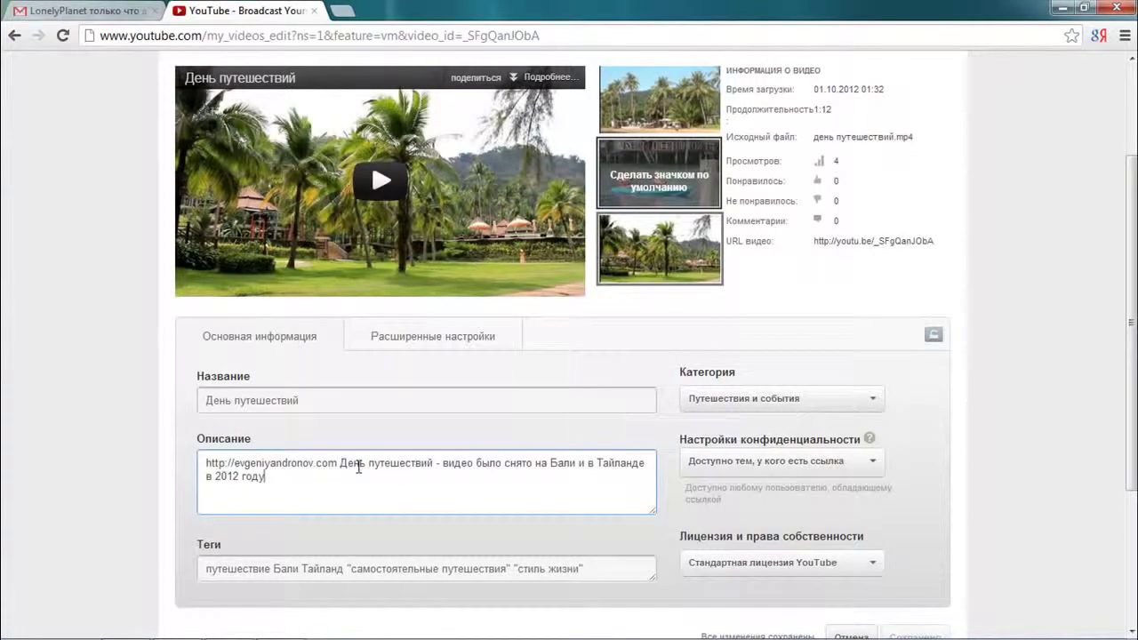
{"action": "key", "text": "Return"}
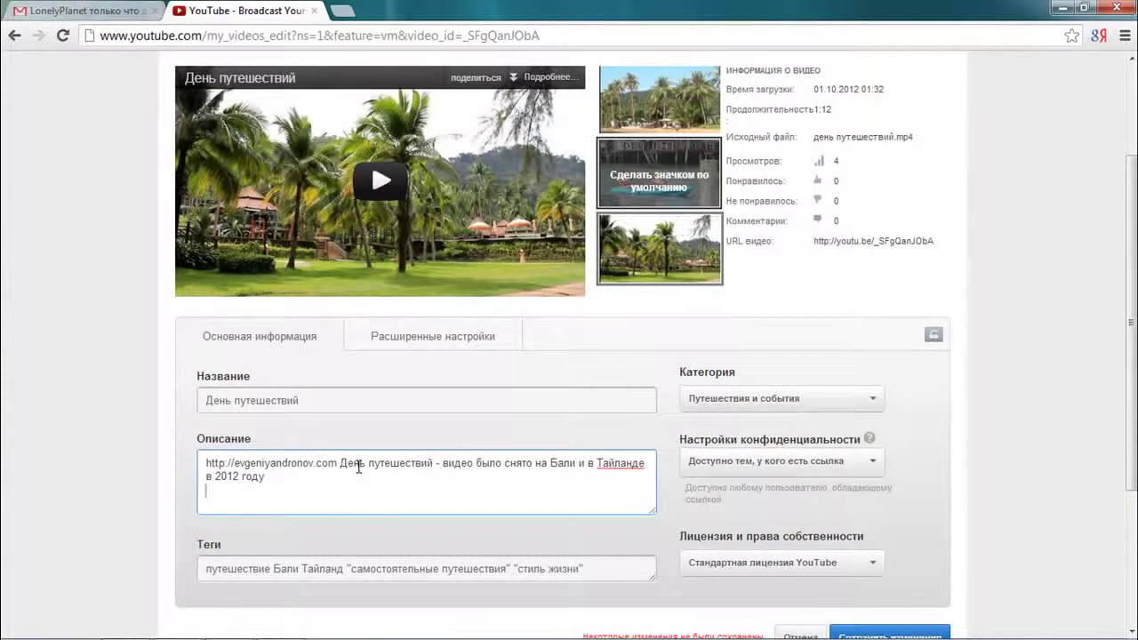
{"action": "left_click", "coordinate": [378, 182]}
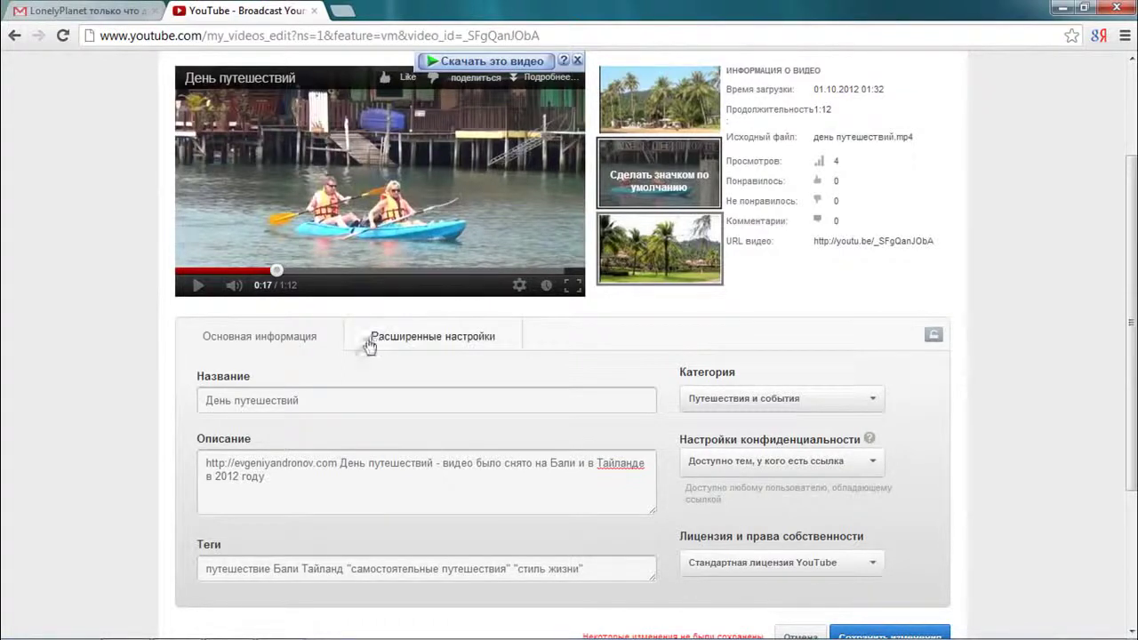
{"action": "left_click", "coordinate": [213, 502]}
{"action": "type", "text": "0:"}
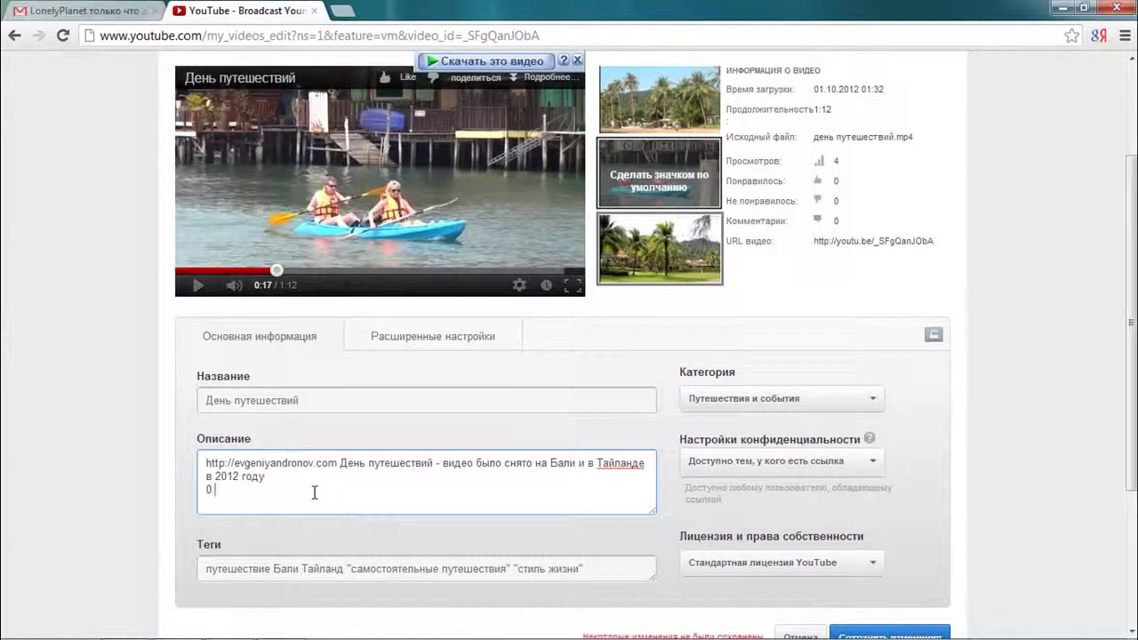
{"action": "type", "text": "17 река на острове Ко Чанг"}
{"action": "key", "text": "Return"}
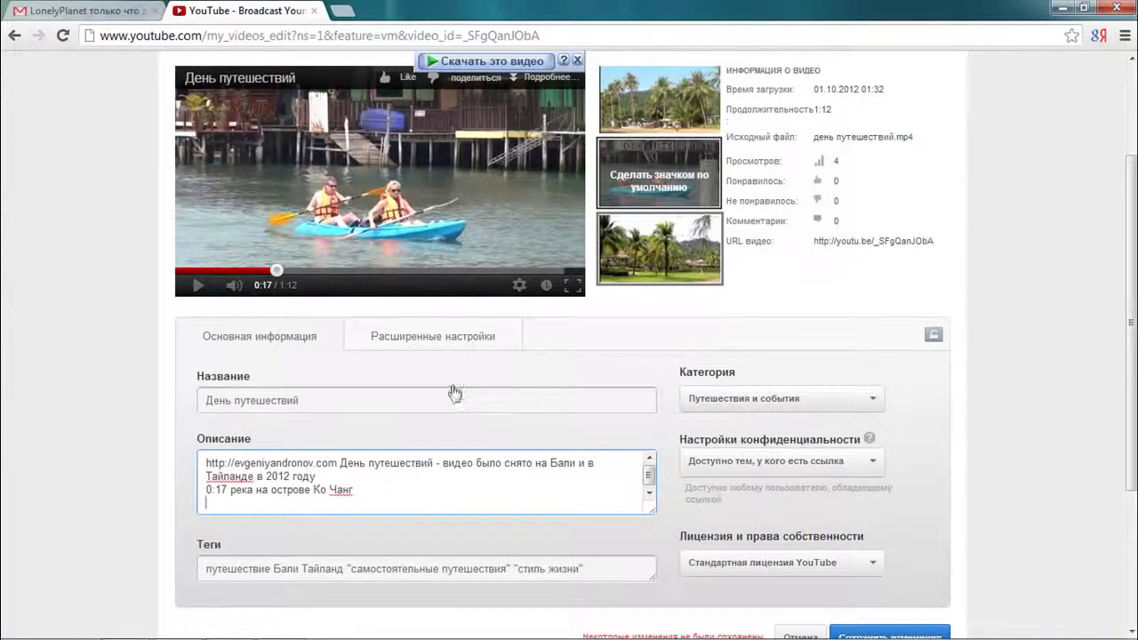
Play the preview on to 0:28 and add the description line "0:28 катер на закате".
{"action": "left_click", "coordinate": [198, 285]}
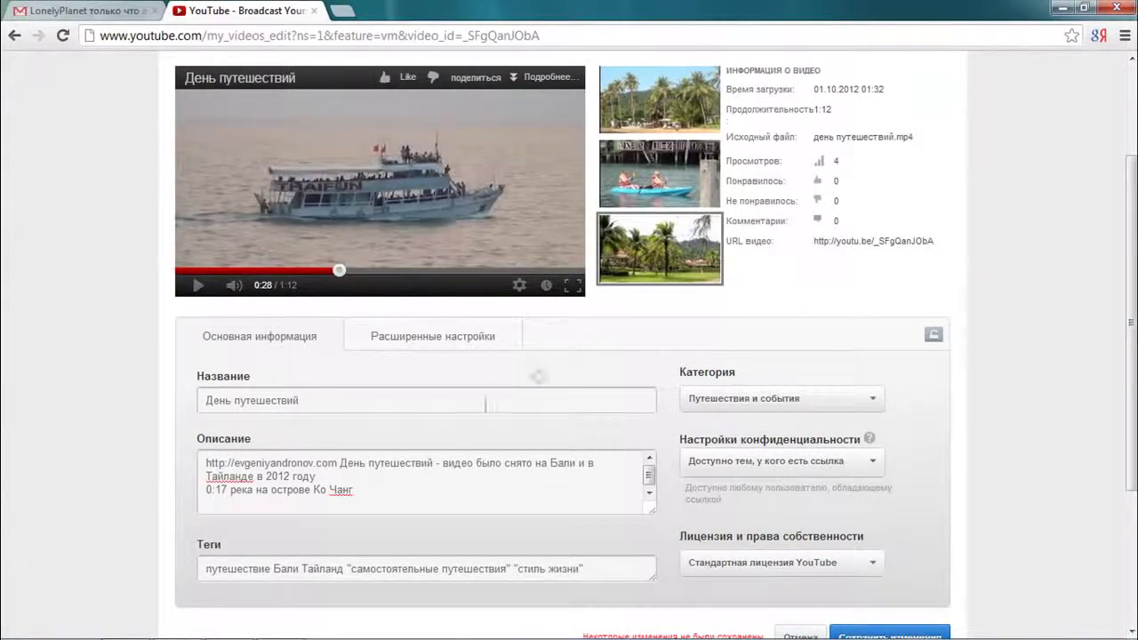
{"action": "left_click", "coordinate": [362, 500]}
{"action": "type", "text": "0"}
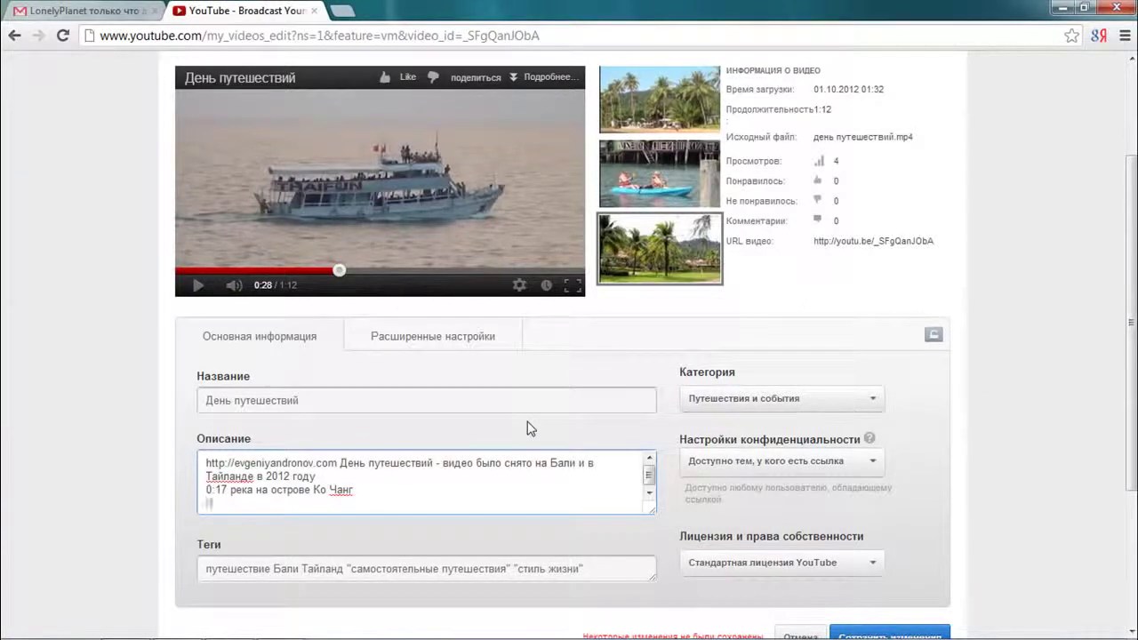
{"action": "type", "text": ":"}
{"action": "type", "text": "28"}
{"action": "type", "text": " катер"}
{"action": "type", "text": " на за"}
{"action": "type", "text": "ката"}
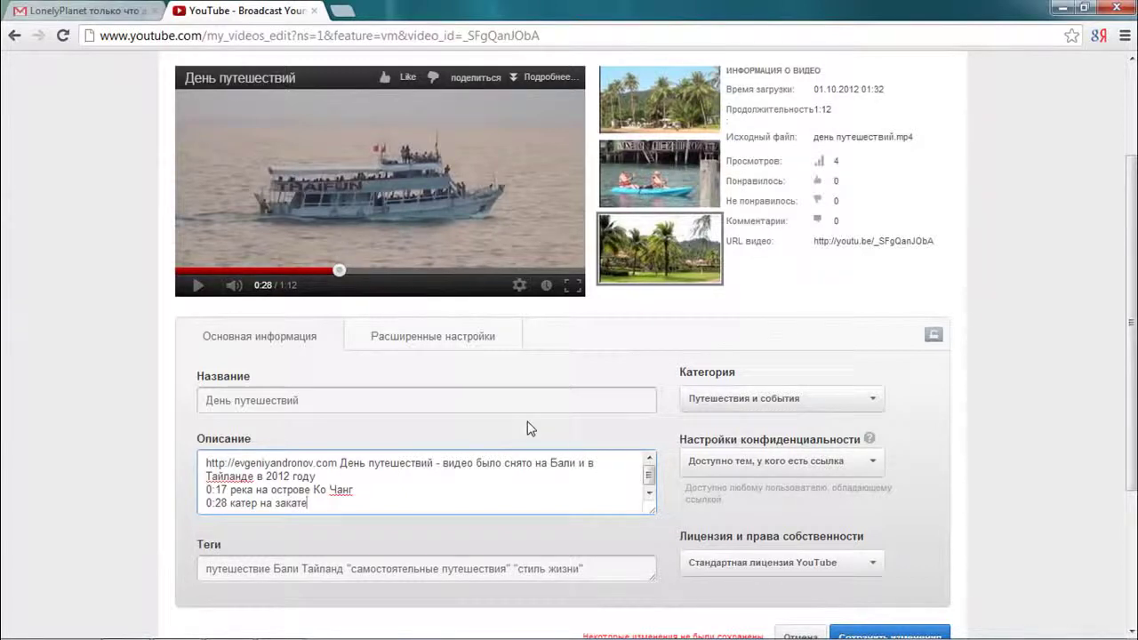
Add the description lines "0:40 кафе Бодиворк у реки" and "0:53 5-звездочный отель на Ко Чанге", and save the changes.
{"action": "type", "text": "0:40 кафе Бодиворк у реки 0:53 5-звездочный отель на Ко Чанге"}
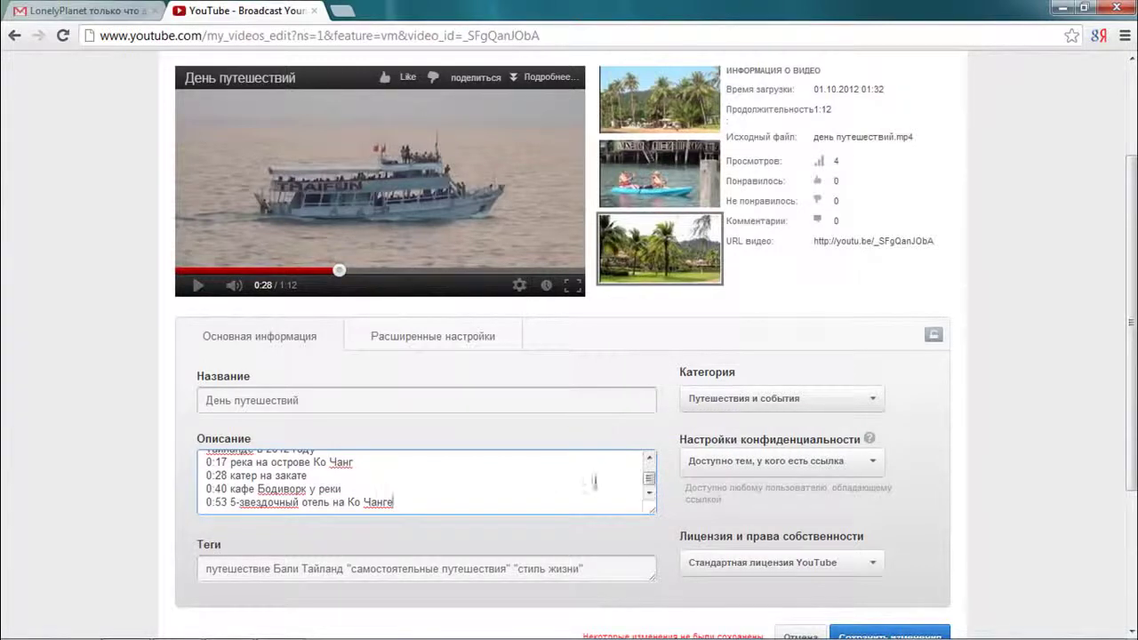
{"action": "scroll", "coordinate": [1132, 397], "scroll_direction": "down", "scroll_amount": 2}
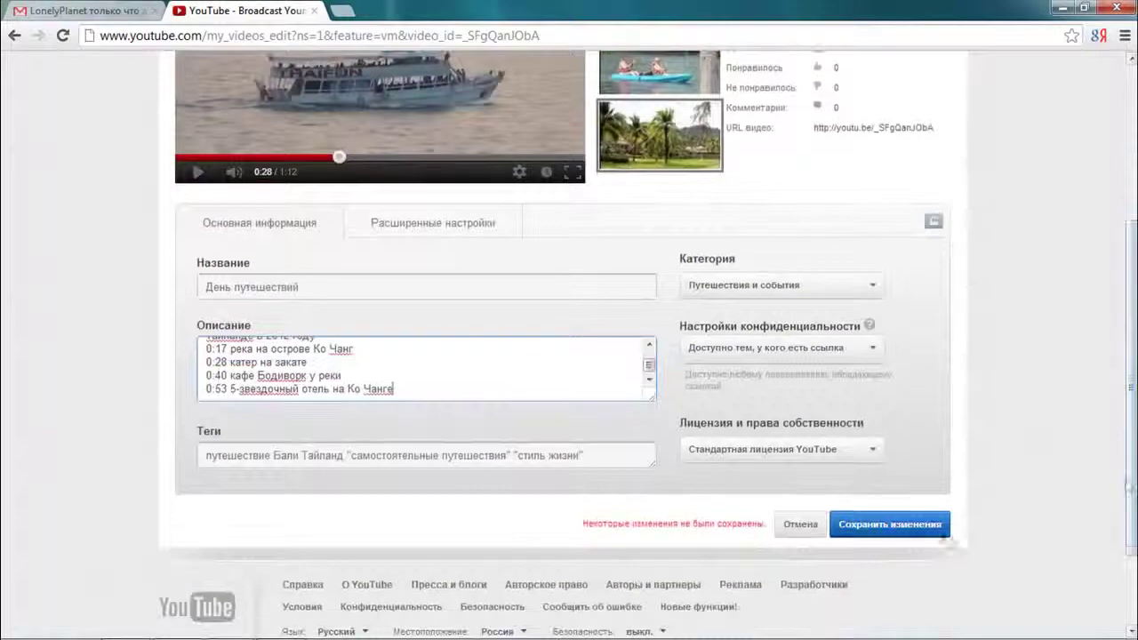
{"action": "left_click", "coordinate": [901, 524]}
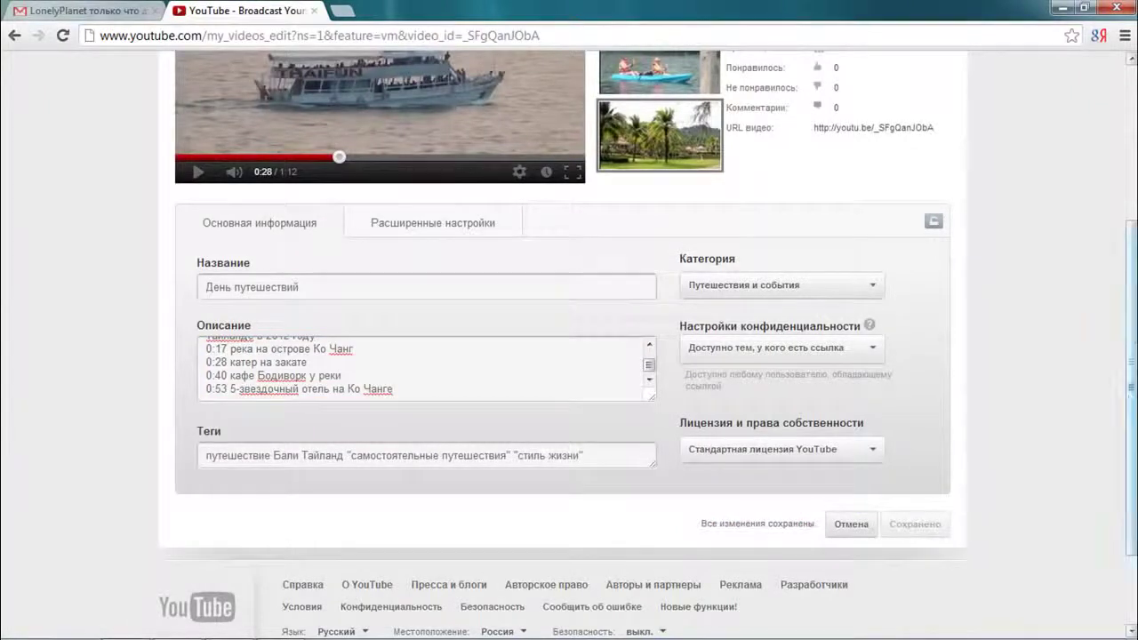
Open the video's watch page, jump to the 0:40 timestamp from the description, pause playback and review the description's timestamp lines.
{"action": "scroll", "coordinate": [1126, 409], "scroll_direction": "up", "scroll_amount": 3}
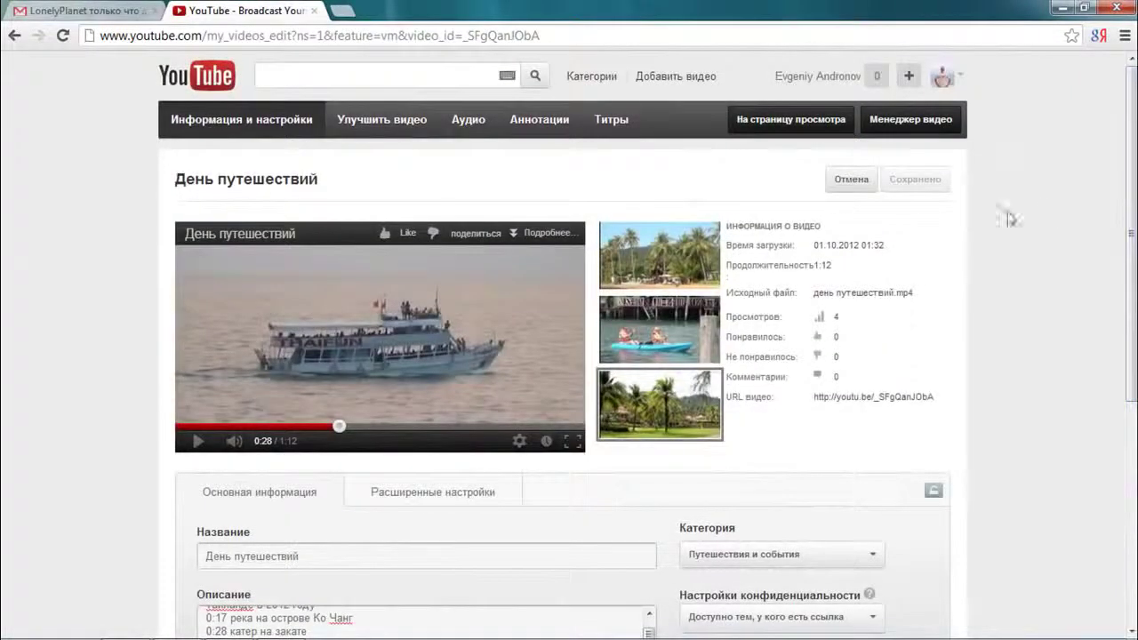
{"action": "left_click", "coordinate": [771, 128]}
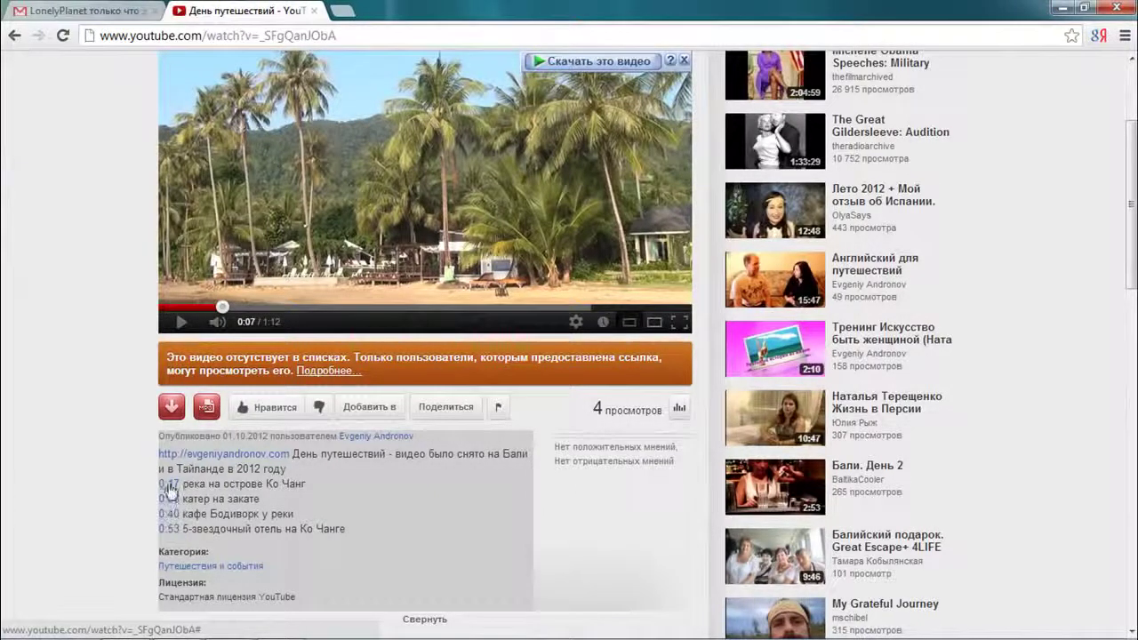
{"action": "left_click", "coordinate": [169, 516]}
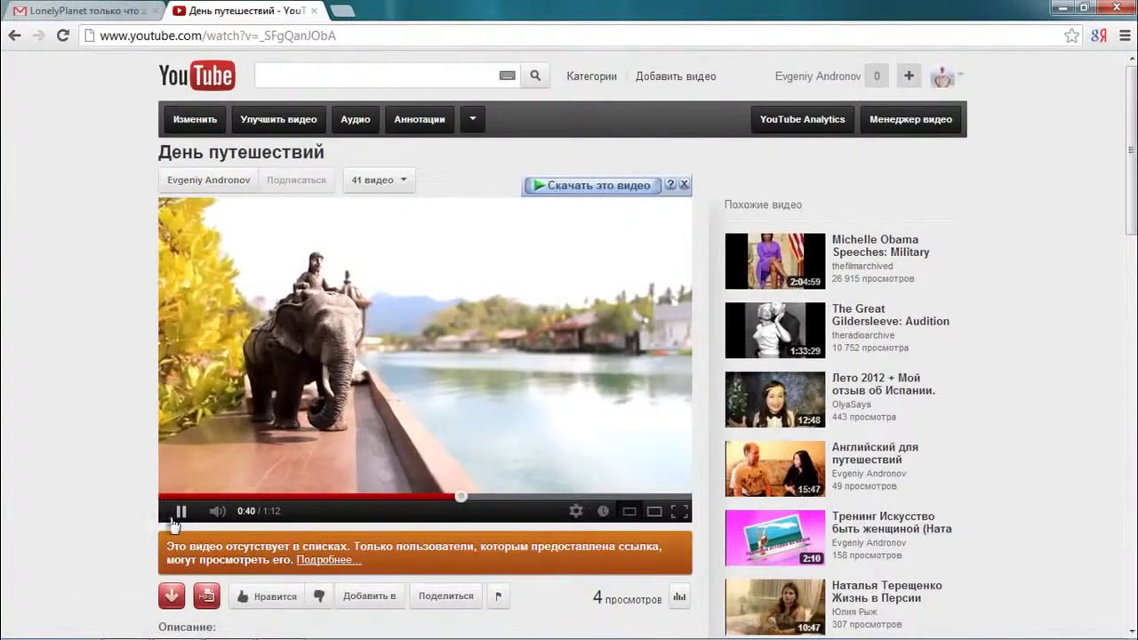
{"action": "left_click", "coordinate": [178, 516]}
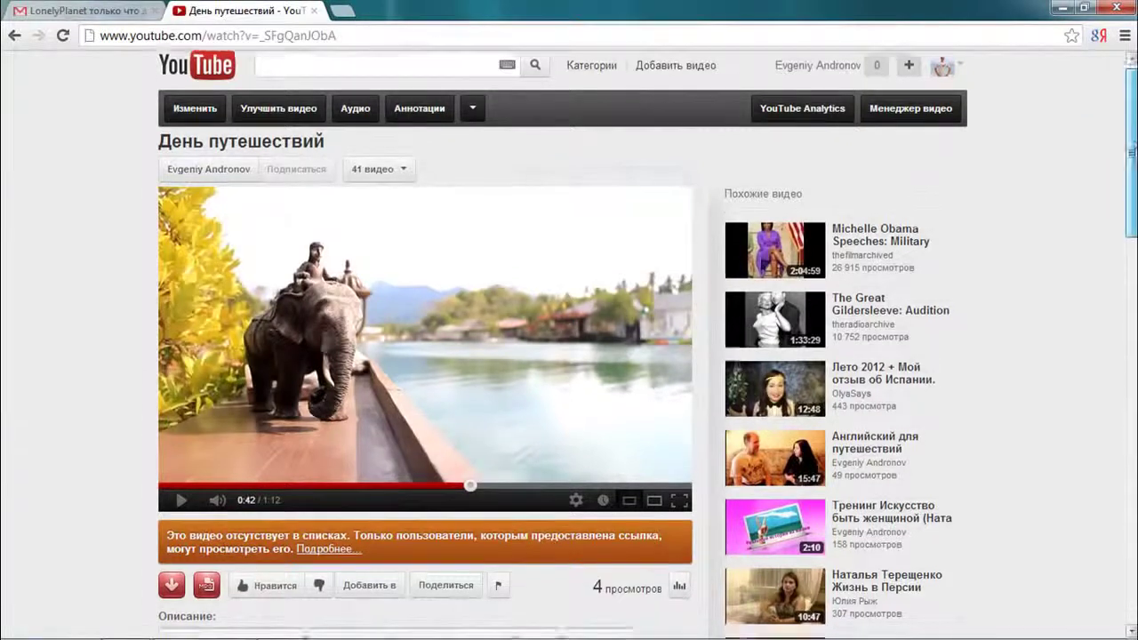
{"action": "left_click_drag", "start_coordinate": [1133, 127], "coordinate": [1132, 232]}
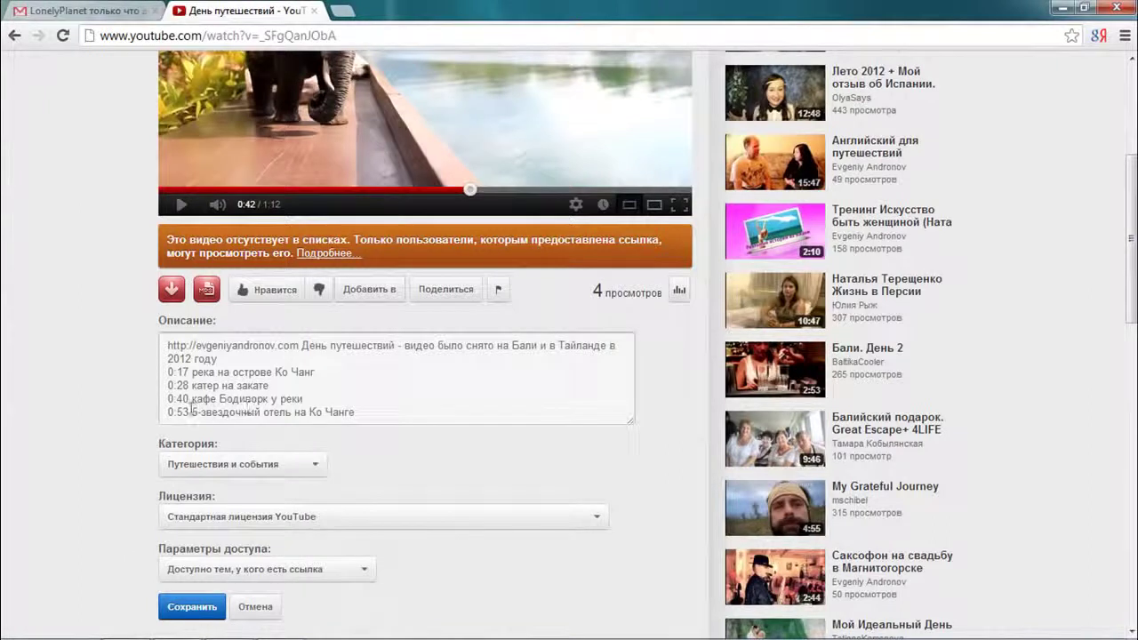
{"action": "scroll", "coordinate": [1057, 279], "scroll_direction": "up", "scroll_amount": 3}
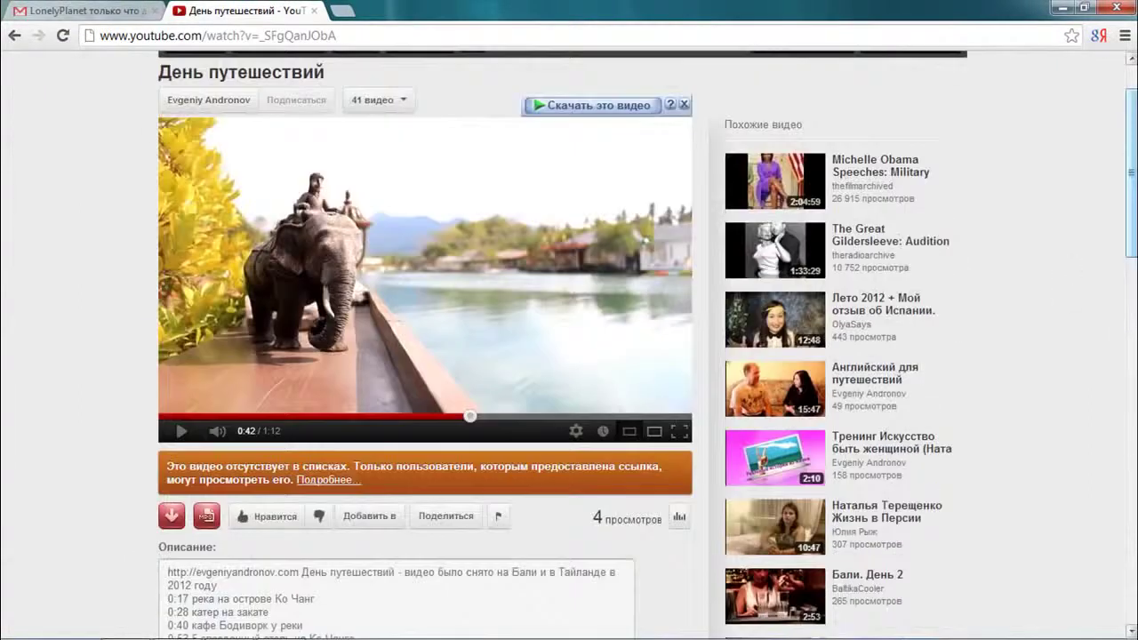